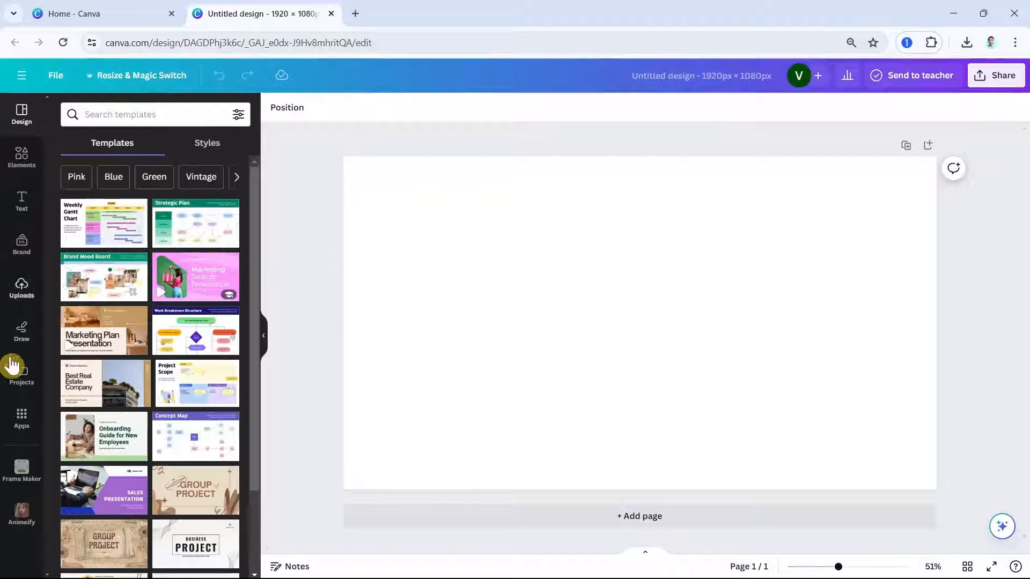
Search the available apps for "typegradient" and bring up the TypeGradient app's details
{"action": "left_click", "coordinate": [23, 418]}
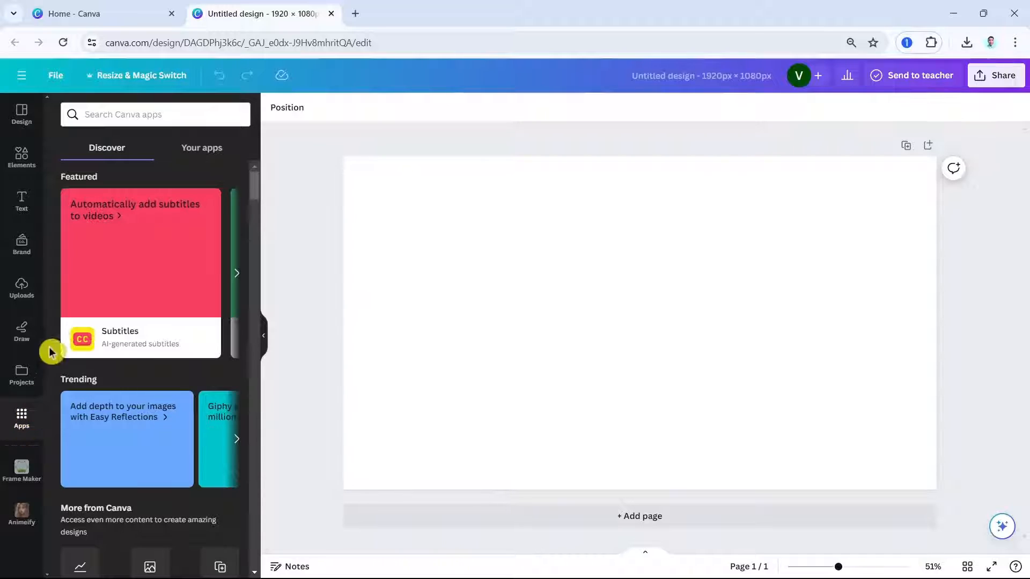
{"action": "left_click", "coordinate": [100, 117]}
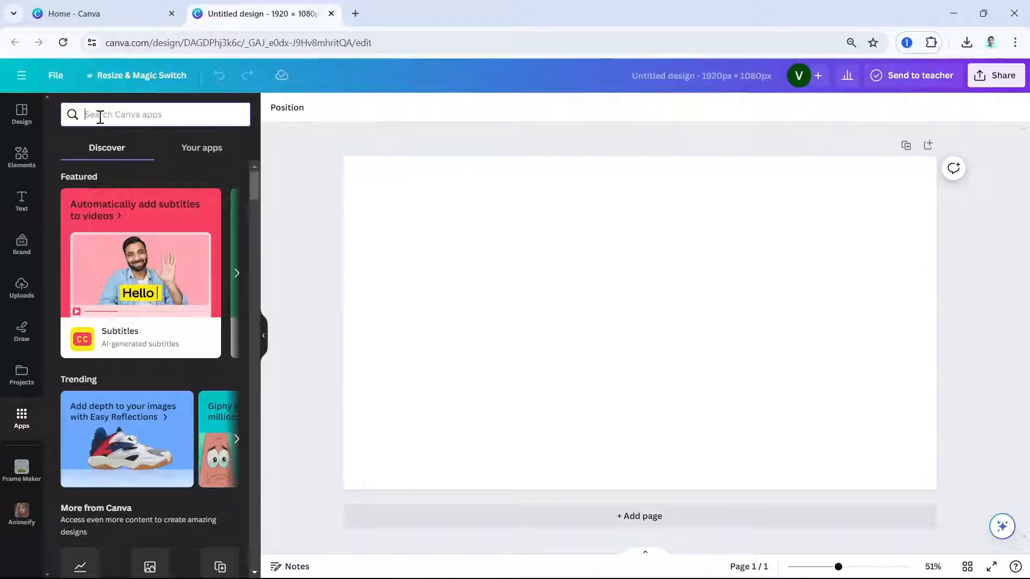
{"action": "type", "text": "typegradient"}
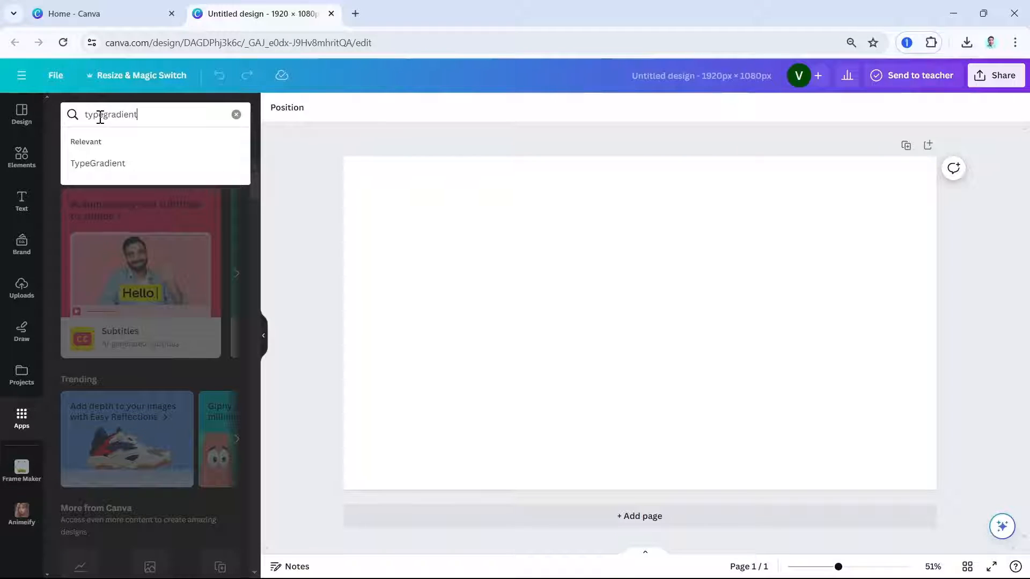
{"action": "left_click", "coordinate": [117, 170]}
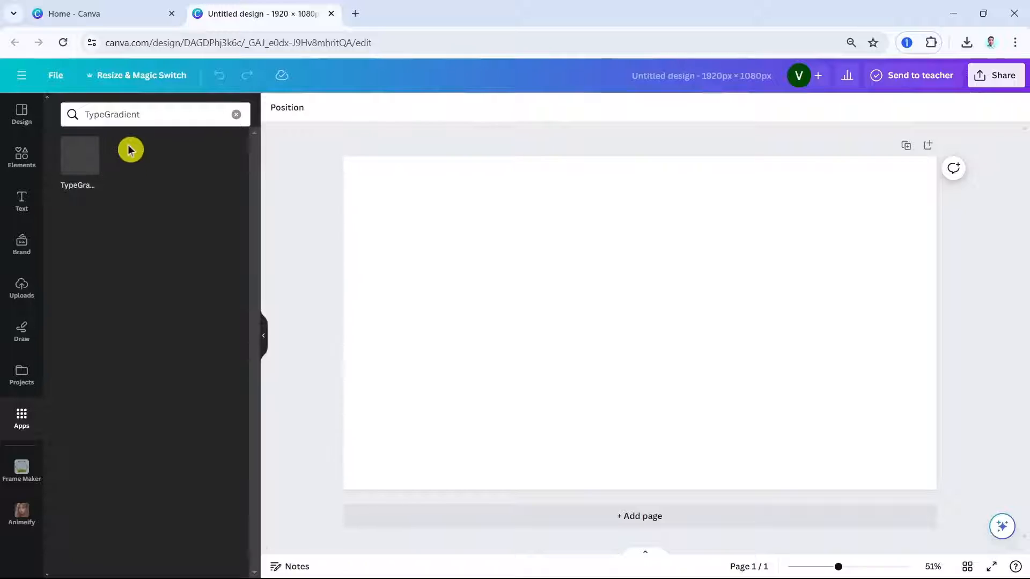
{"action": "left_click", "coordinate": [89, 169]}
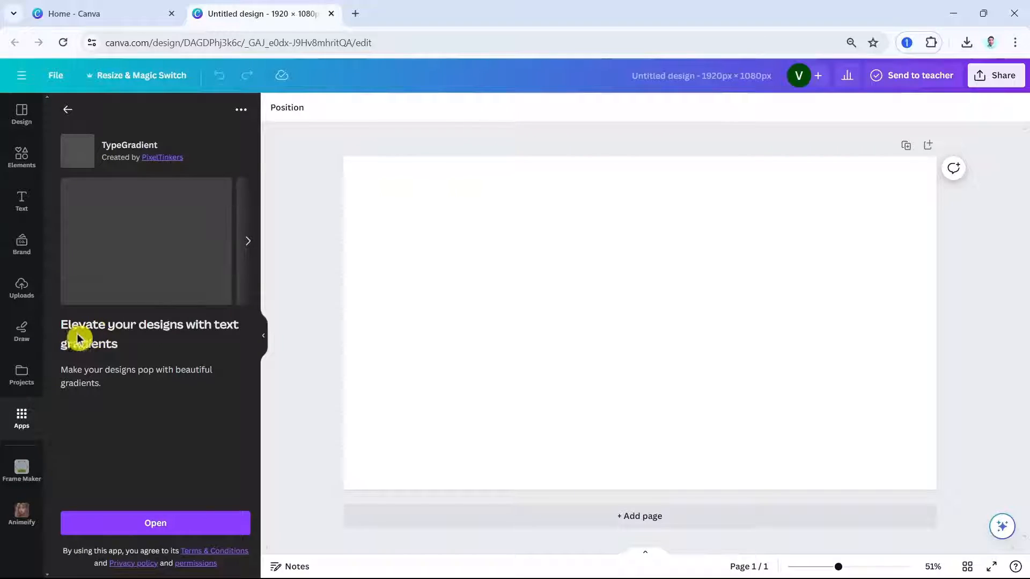
Look through the TypeGradient app's preview images and open the app
{"action": "left_click", "coordinate": [248, 243]}
{"action": "left_click", "coordinate": [65, 243]}
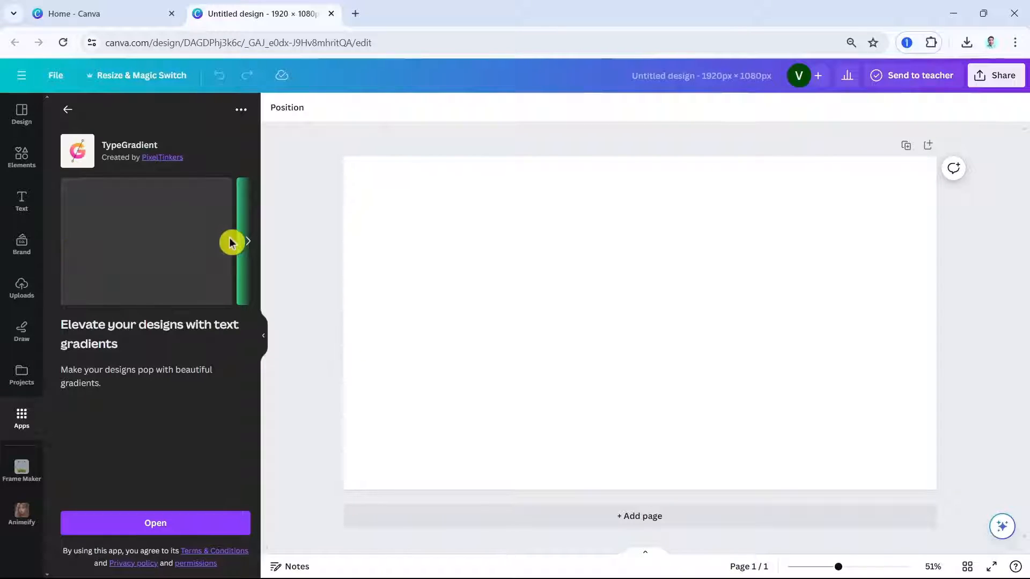
{"action": "left_click", "coordinate": [247, 251]}
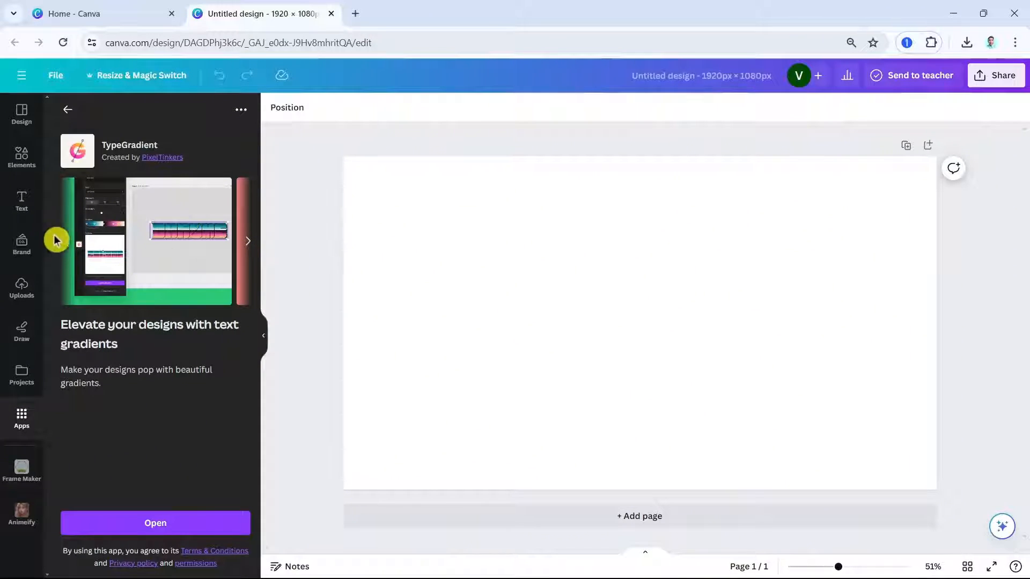
{"action": "left_click", "coordinate": [67, 246]}
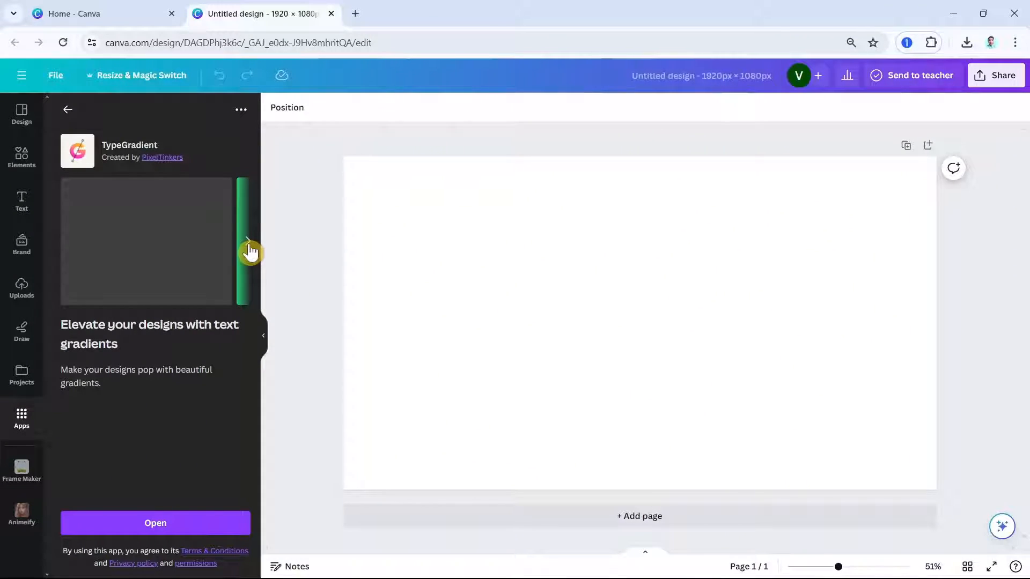
{"action": "left_click", "coordinate": [250, 252]}
{"action": "left_click", "coordinate": [245, 247]}
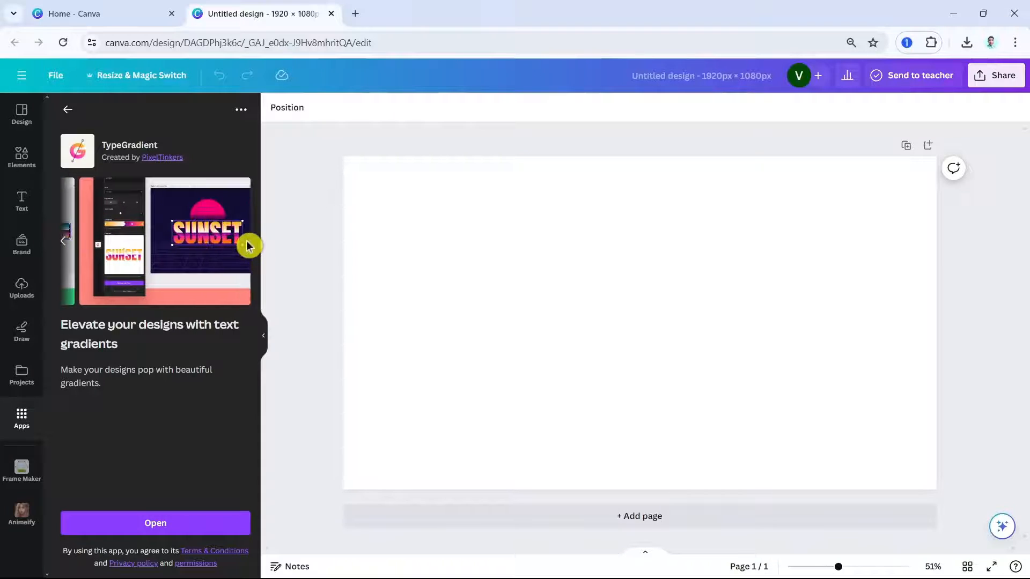
{"action": "left_click", "coordinate": [198, 524]}
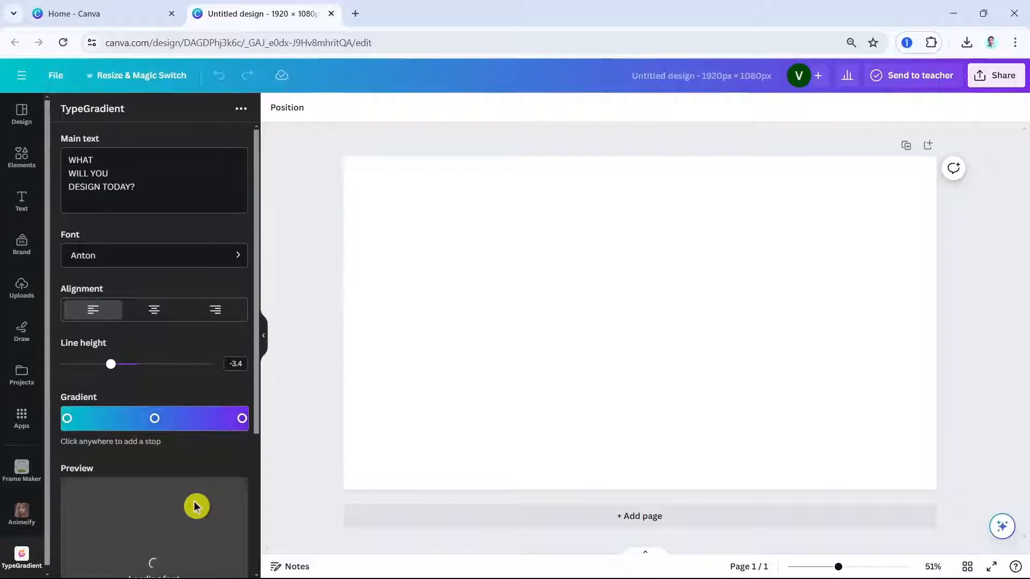
Replace the default main text of the gradient element with "QuickHowTo"
{"action": "left_click_drag", "start_coordinate": [138, 185], "coordinate": [54, 168]}
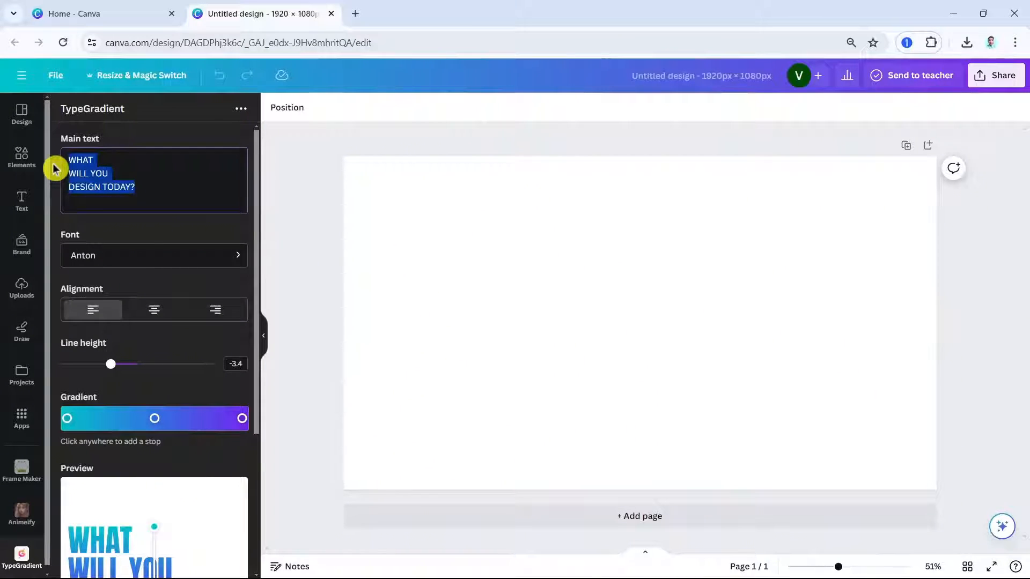
{"action": "type", "text": "QuickHjo"}
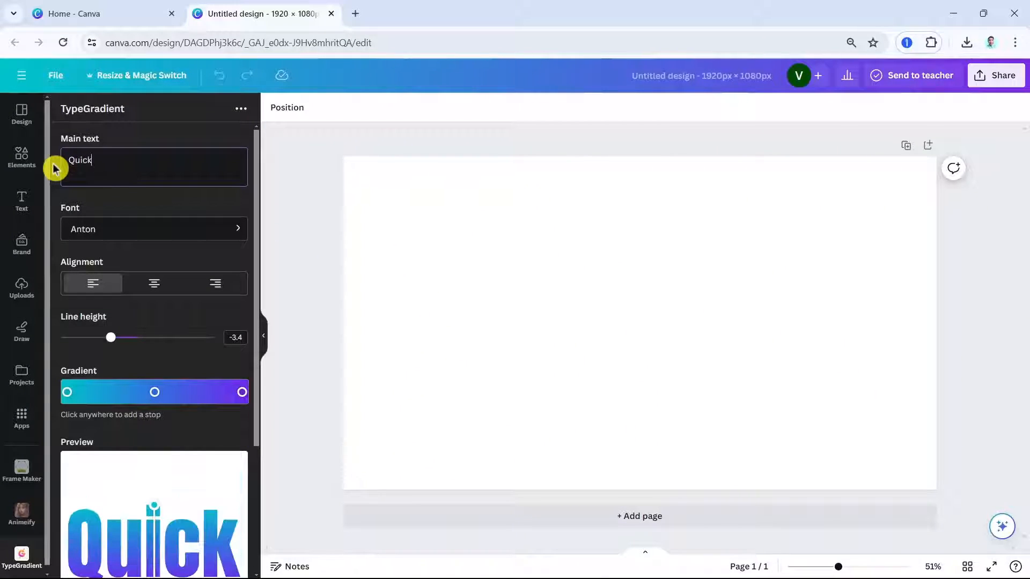
{"action": "key", "text": "BackSpace"}
{"action": "key", "text": "BackSpace"}
{"action": "type", "text": "ow"}
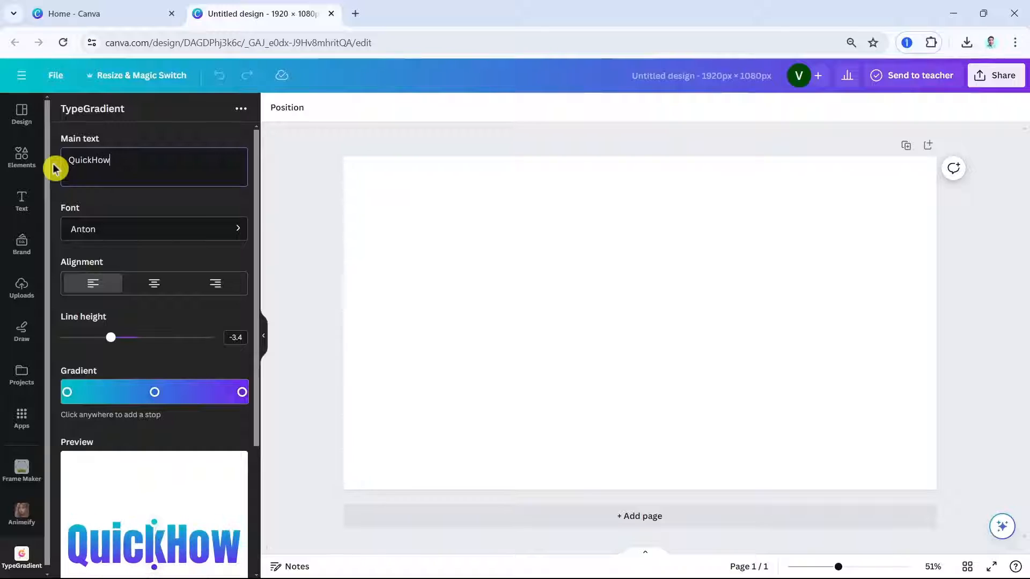
{"action": "type", "text": "To"}
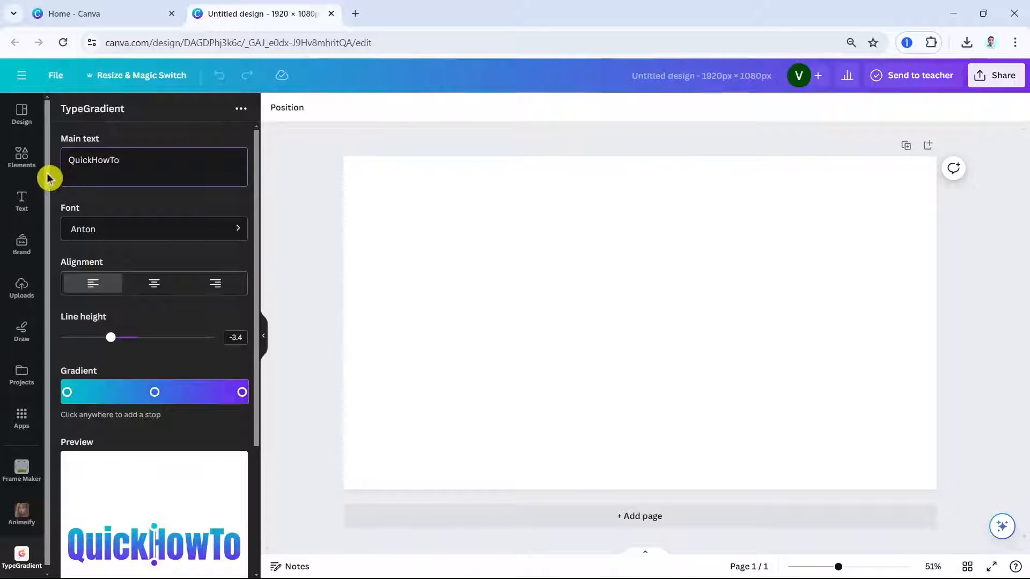
Set the gradient text's font to Bangers and its alignment to centred
{"action": "left_click", "coordinate": [112, 235]}
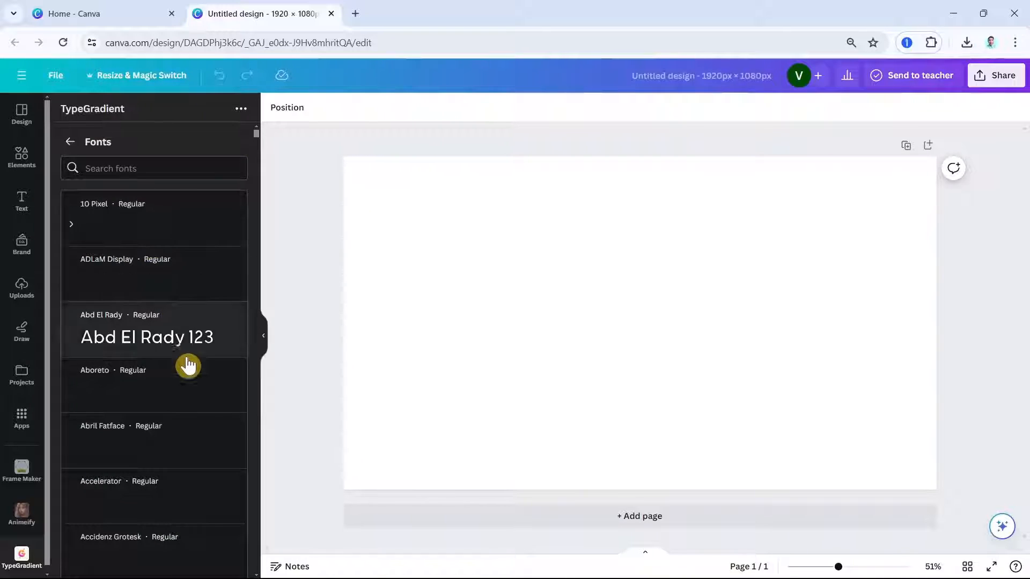
{"action": "left_click", "coordinate": [140, 167]}
{"action": "type", "text": "bangers"}
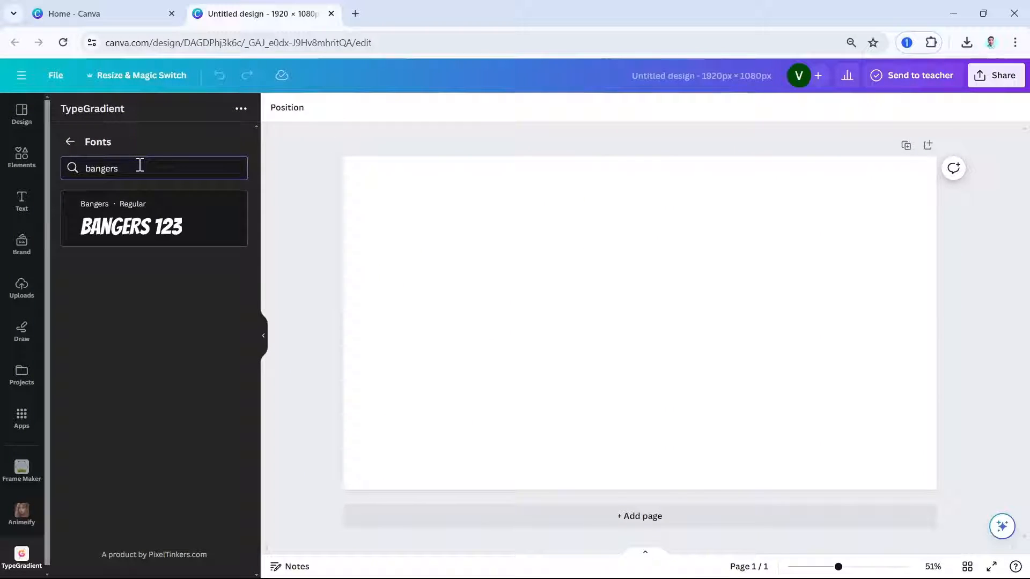
{"action": "left_click", "coordinate": [147, 225]}
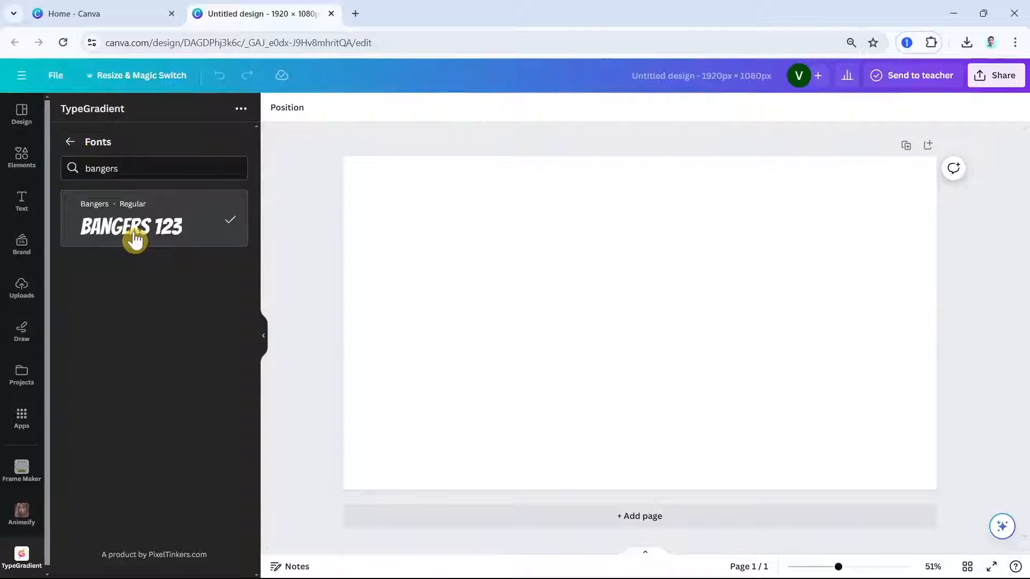
{"action": "left_click", "coordinate": [73, 142]}
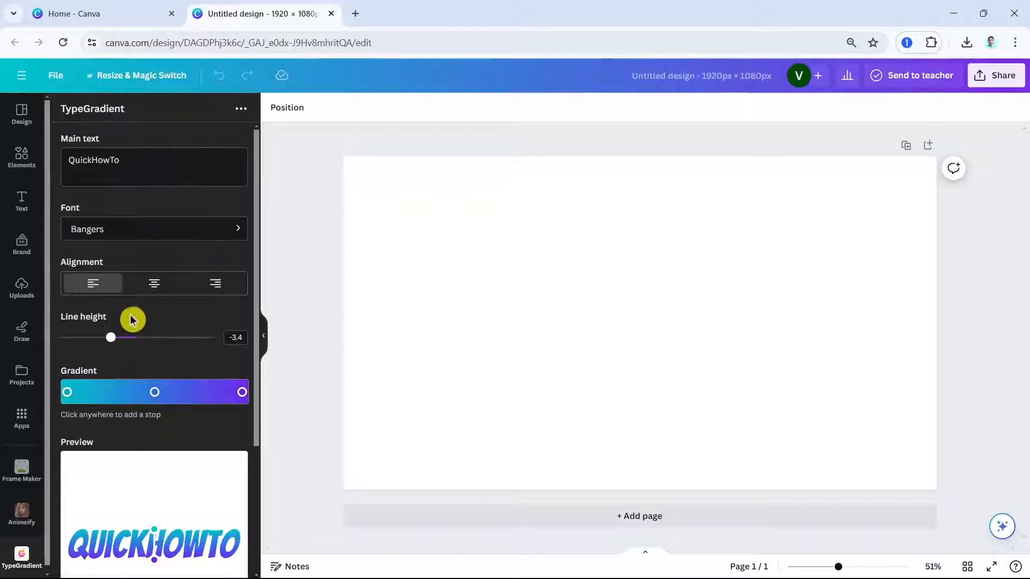
{"action": "left_click", "coordinate": [155, 292]}
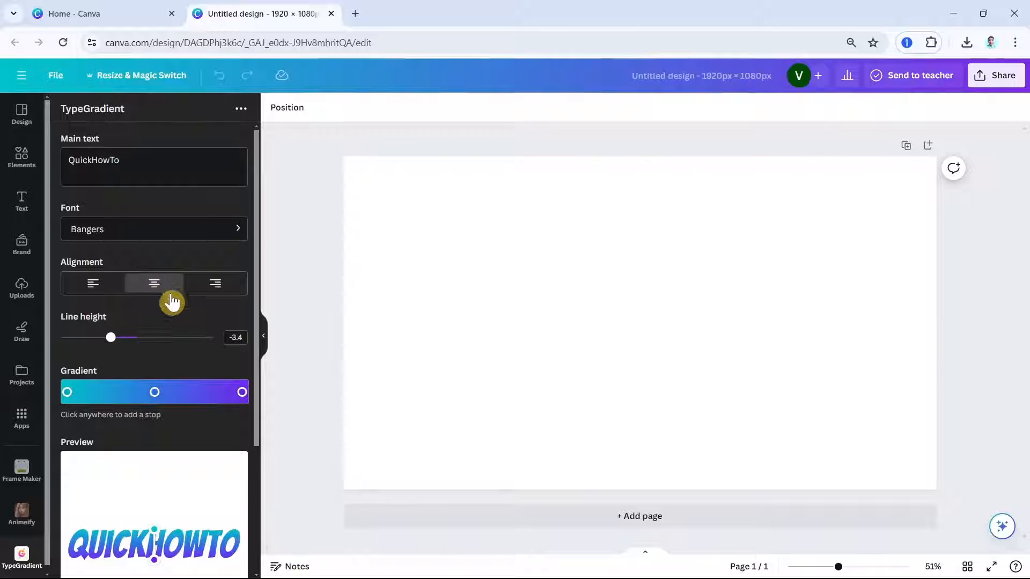
Add a gradient stop close to the first one and colour it red (#d60000)
{"action": "scroll", "coordinate": [182, 317], "scroll_direction": "down", "scroll_amount": 2}
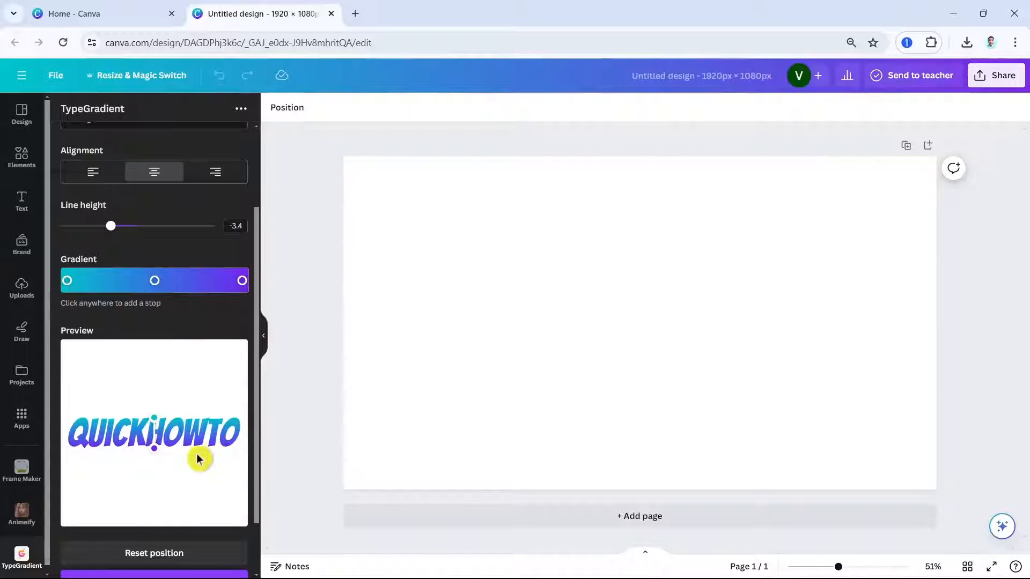
{"action": "left_click", "coordinate": [85, 281]}
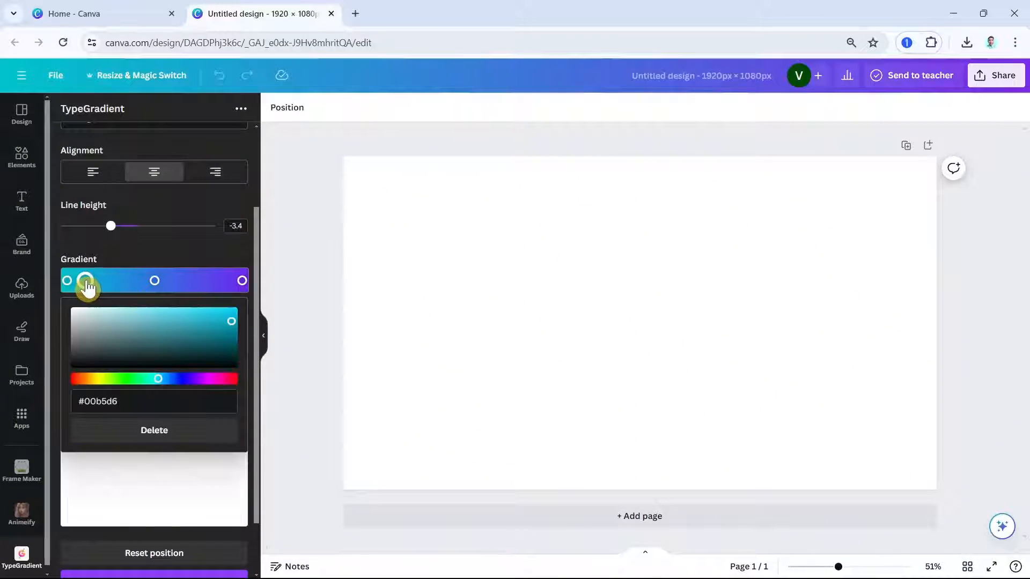
{"action": "left_click_drag", "start_coordinate": [161, 379], "coordinate": [231, 378]}
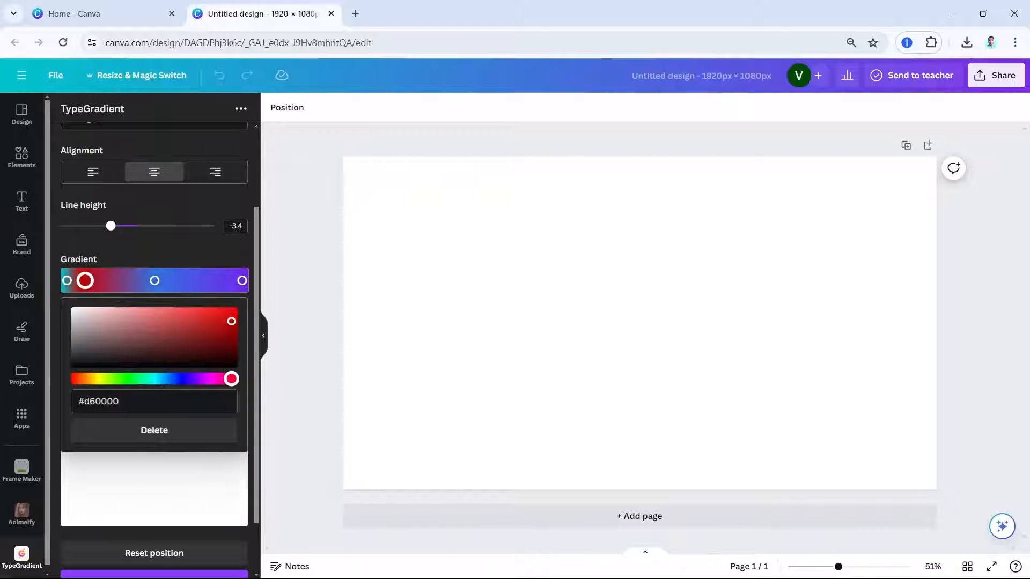
Recolour the gradient's end stop yellow and its middle stop orange (#e39d33)
{"action": "left_click", "coordinate": [251, 280]}
{"action": "left_click", "coordinate": [242, 281]}
{"action": "left_click_drag", "start_coordinate": [161, 379], "coordinate": [100, 378]}
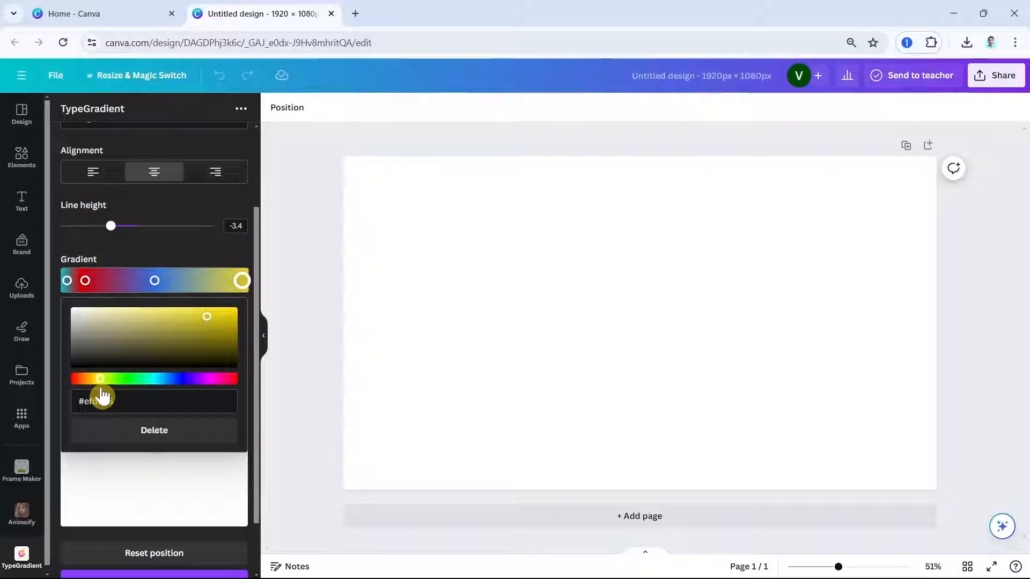
{"action": "left_click", "coordinate": [154, 281]}
{"action": "left_click_drag", "start_coordinate": [167, 383], "coordinate": [91, 379]}
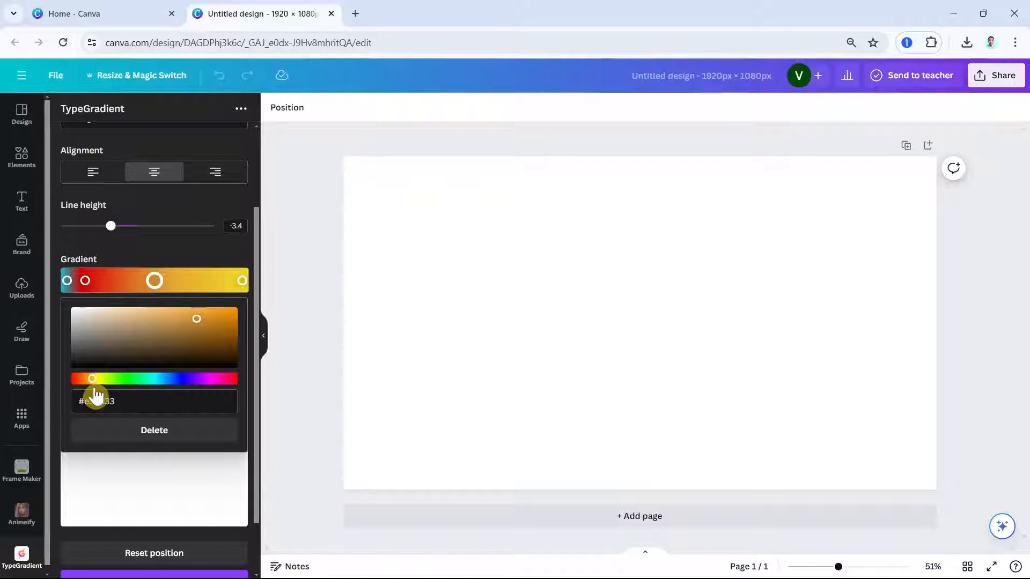
{"action": "scroll", "coordinate": [214, 461], "scroll_direction": "down", "scroll_amount": 2}
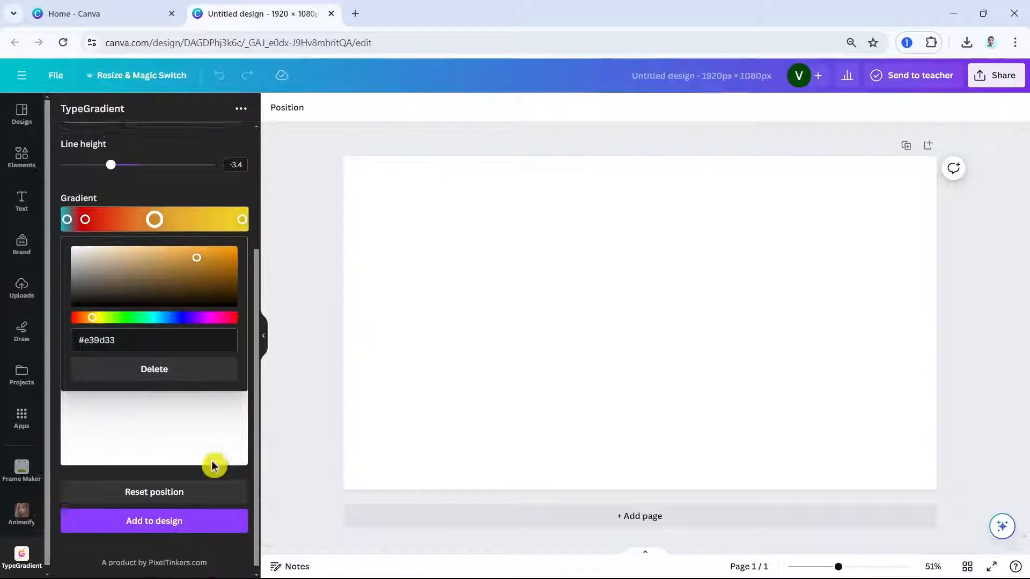
{"action": "left_click", "coordinate": [181, 414]}
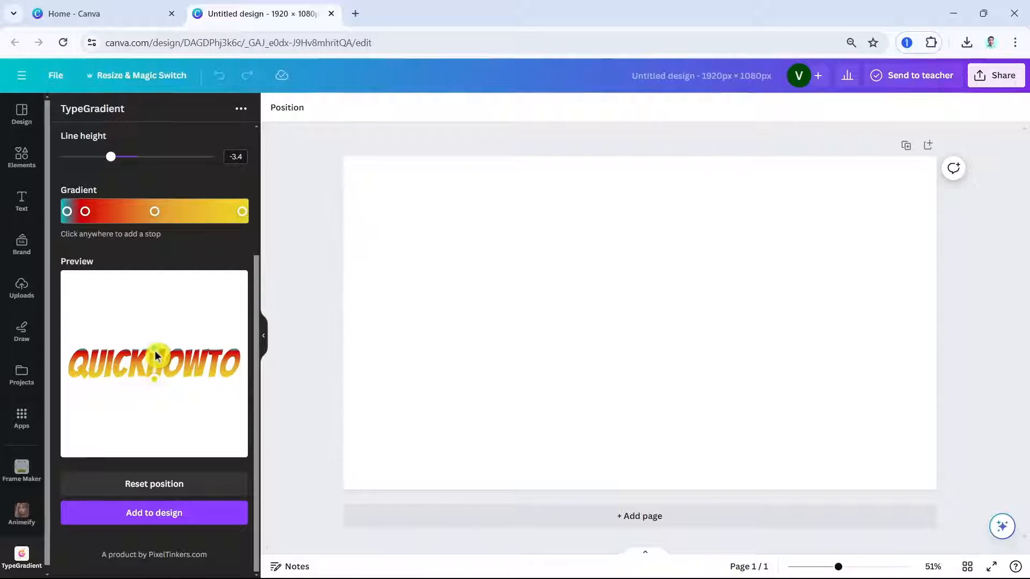
Angle the gradient diagonally in the preview, with the yellow end above "QUICK" and the turquoise end below "TO"
{"action": "left_click_drag", "start_coordinate": [156, 381], "coordinate": [183, 437]}
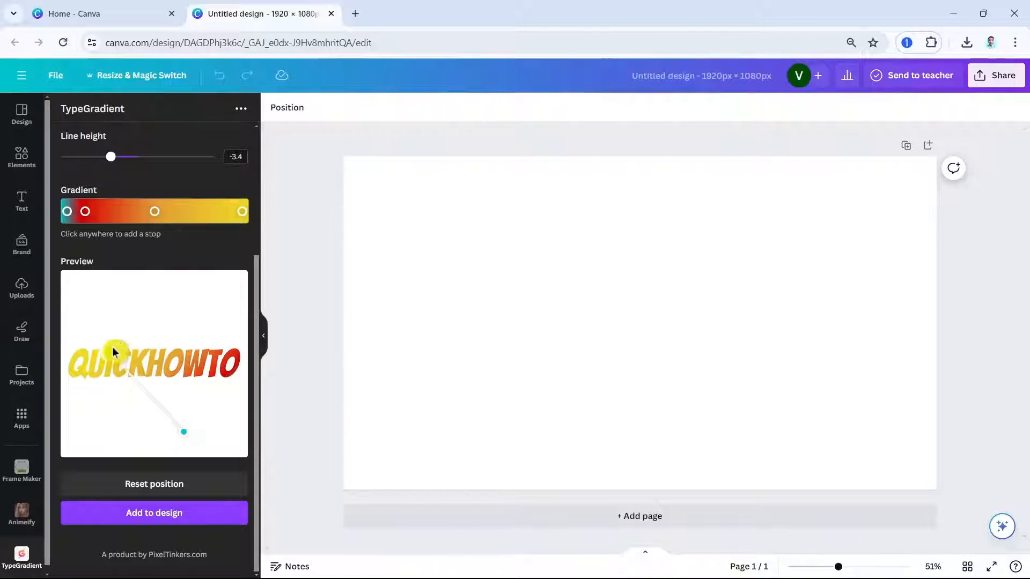
{"action": "left_click_drag", "start_coordinate": [113, 352], "coordinate": [110, 331]}
{"action": "left_click_drag", "start_coordinate": [183, 430], "coordinate": [203, 435]}
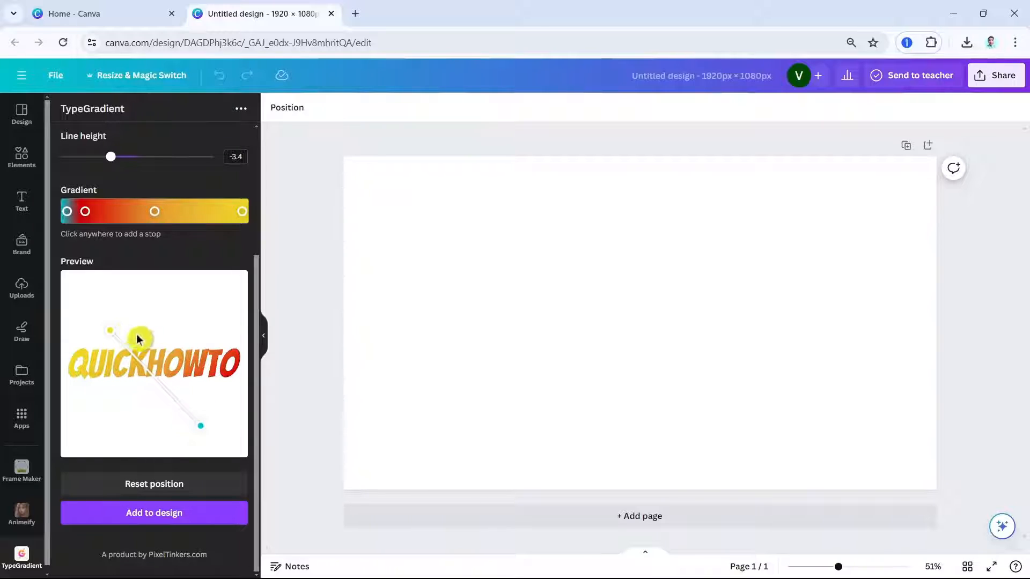
{"action": "mouse_move", "coordinate": [108, 332]}
{"action": "left_mouse_down"}
{"action": "mouse_move", "coordinate": [88, 350]}
{"action": "mouse_move", "coordinate": [111, 346]}
{"action": "left_mouse_up"}
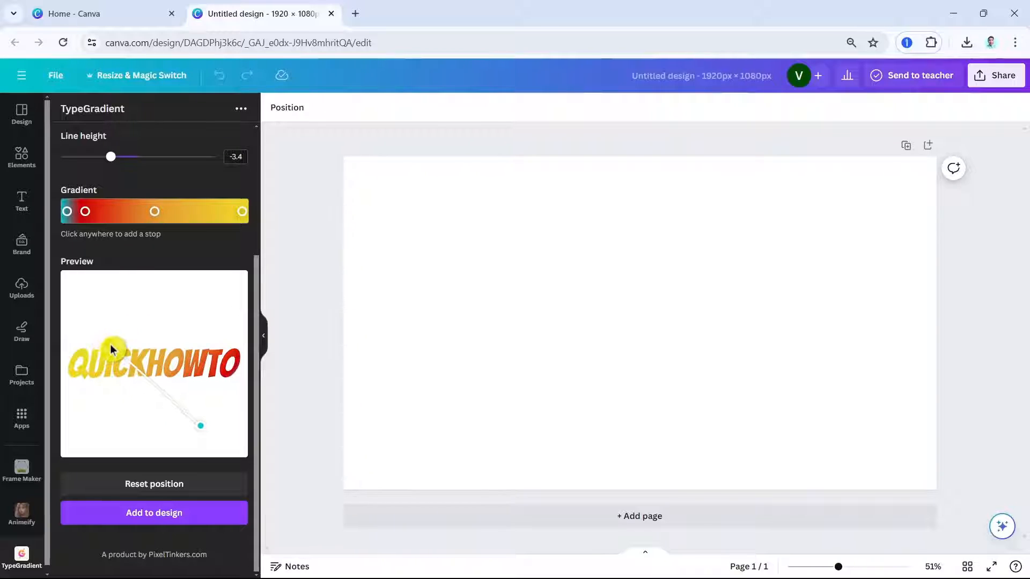
Place the gradient text in the design, enlarged to about two-thirds of the page width and centred
{"action": "left_click", "coordinate": [164, 528]}
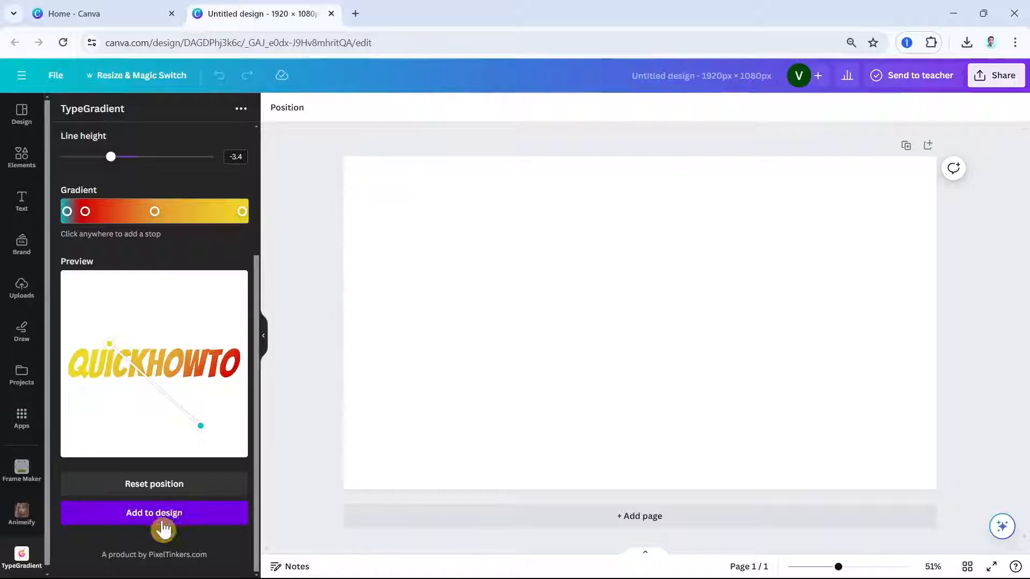
{"action": "left_click", "coordinate": [170, 518]}
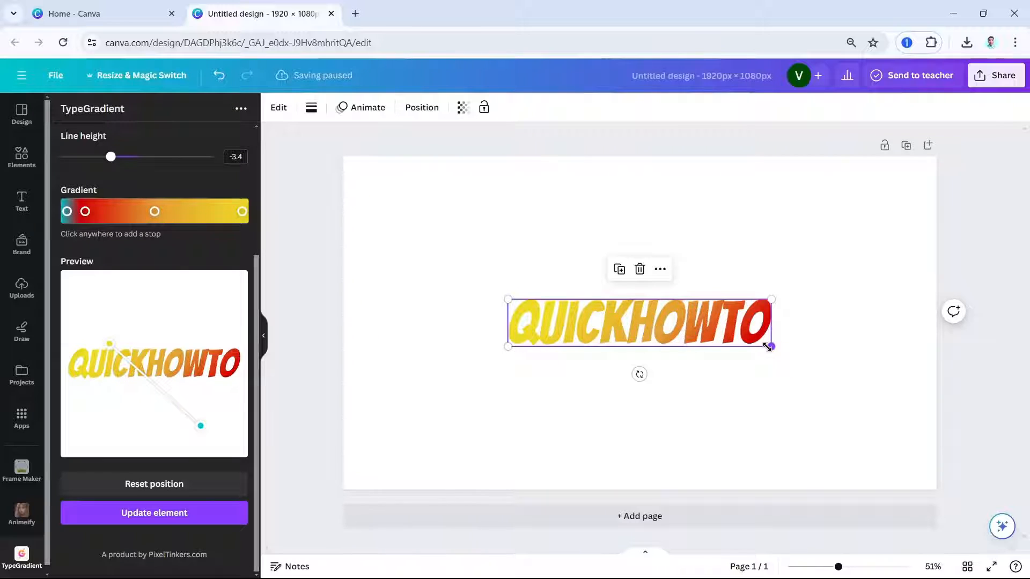
{"action": "left_click_drag", "start_coordinate": [767, 347], "coordinate": [880, 432]}
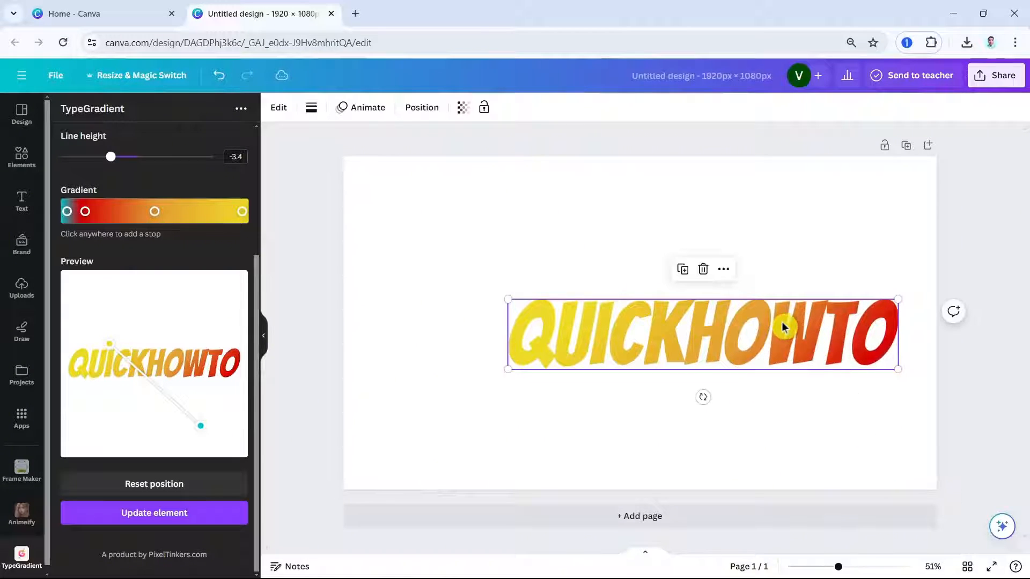
{"action": "left_click_drag", "start_coordinate": [782, 326], "coordinate": [717, 325]}
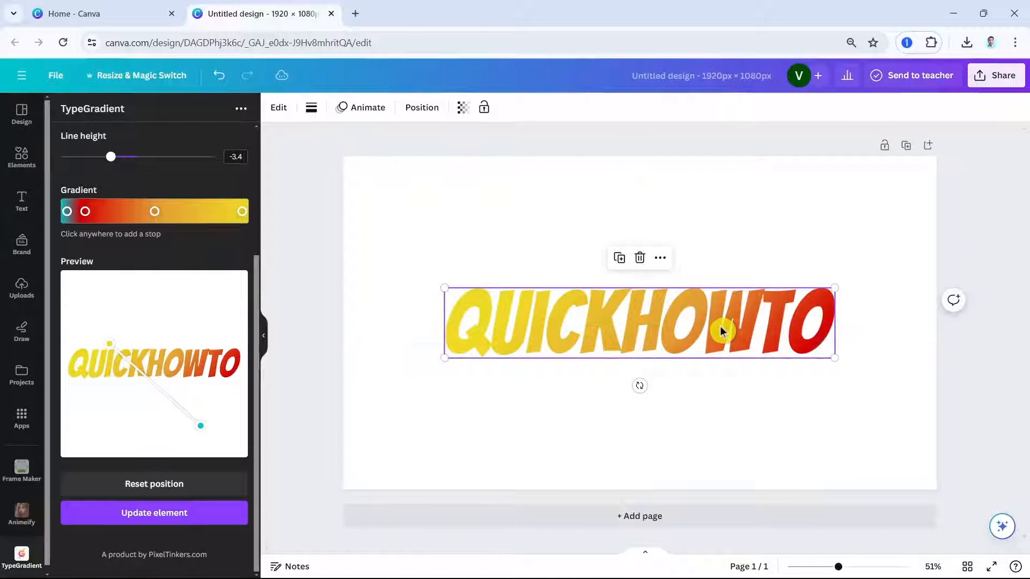
Add a circle shape from the elements library to the page
{"action": "left_click", "coordinate": [22, 161]}
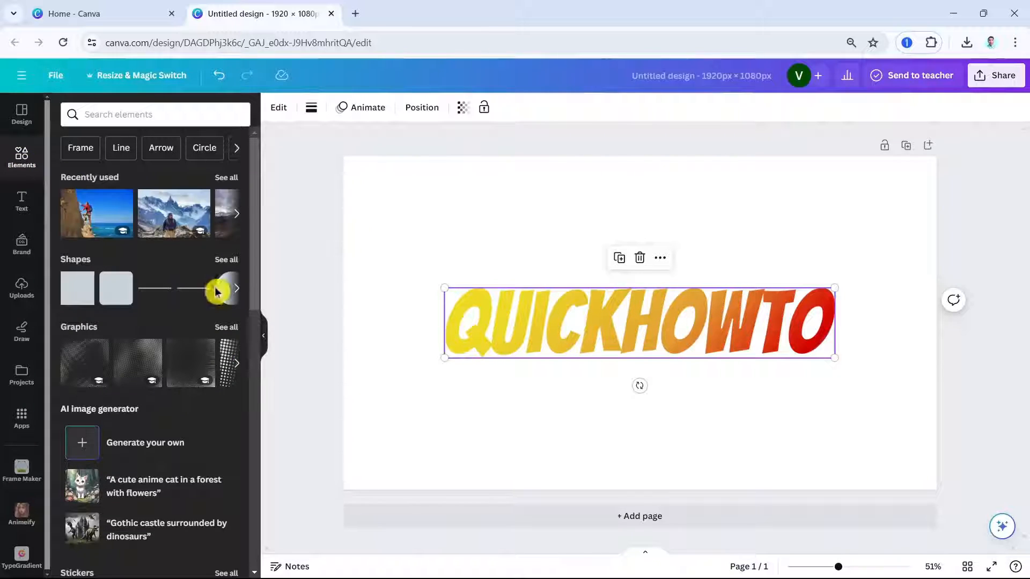
{"action": "left_click", "coordinate": [225, 290]}
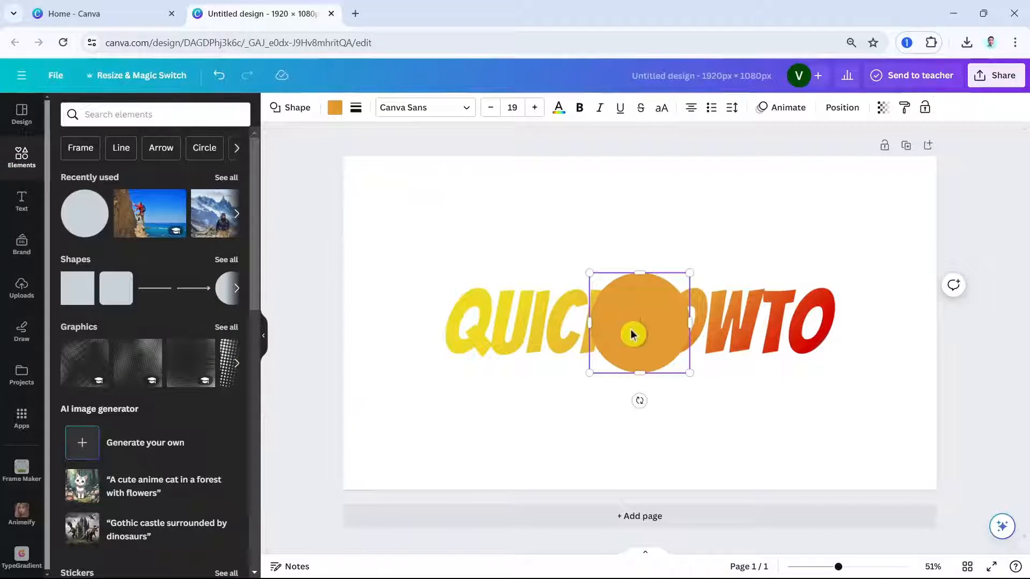
Stretch the circle into a wide ellipse spanning the text's full width and position it over the upper part of the letters
{"action": "left_click_drag", "start_coordinate": [632, 334], "coordinate": [439, 273]}
{"action": "left_click_drag", "start_coordinate": [688, 270], "coordinate": [840, 273]}
{"action": "left_click_drag", "start_coordinate": [714, 288], "coordinate": [678, 294]}
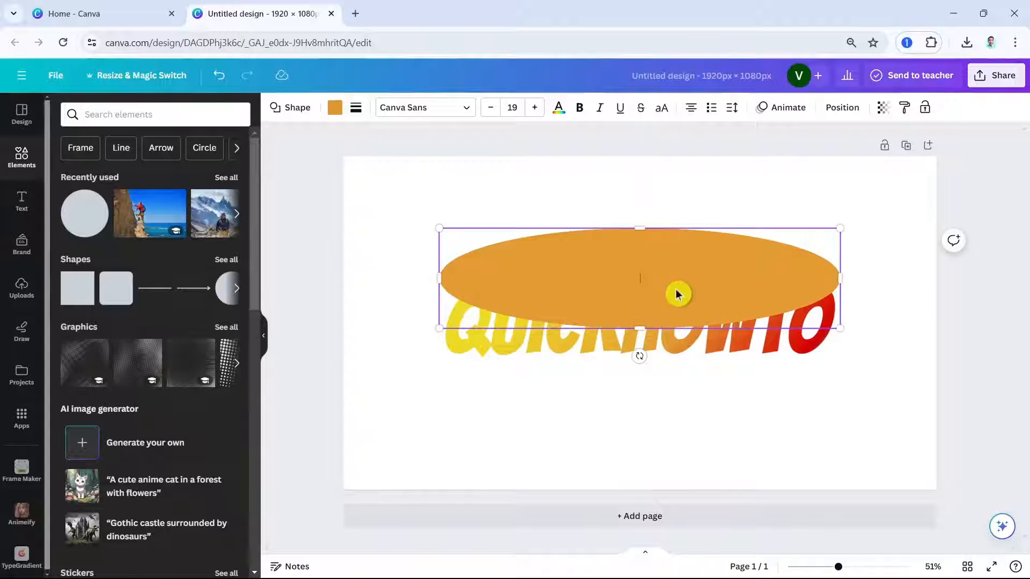
Fill the ellipse with the black-to-grey gradient and set its style to run vertically, with black at the upper edge
{"action": "left_click", "coordinate": [333, 110]}
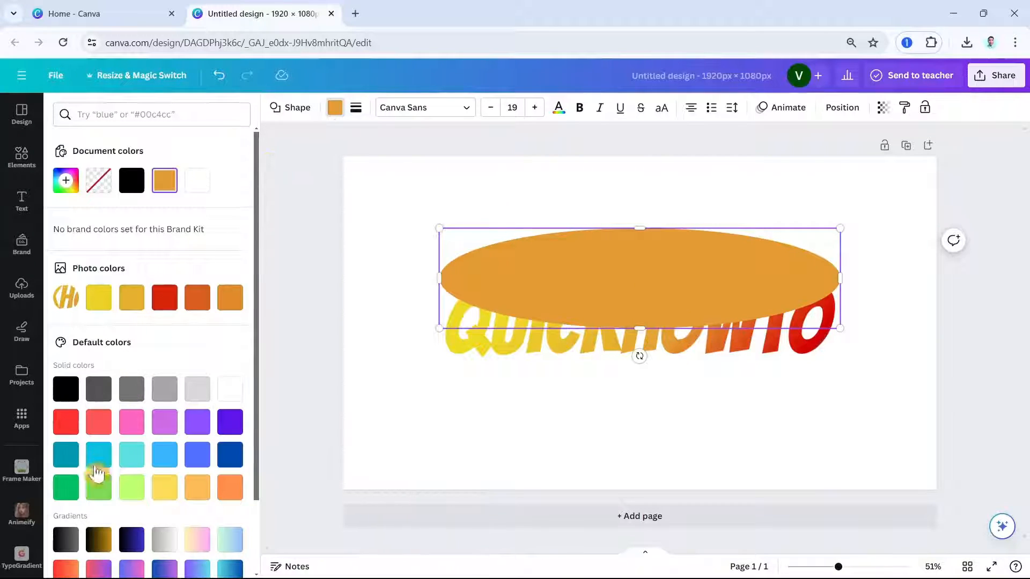
{"action": "left_click", "coordinate": [66, 540]}
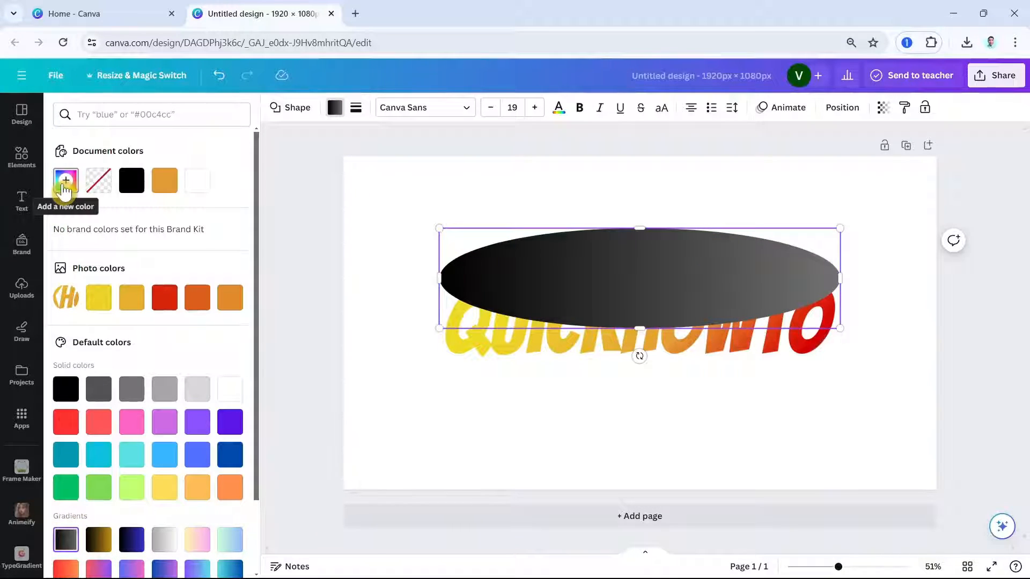
{"action": "left_click", "coordinate": [66, 180]}
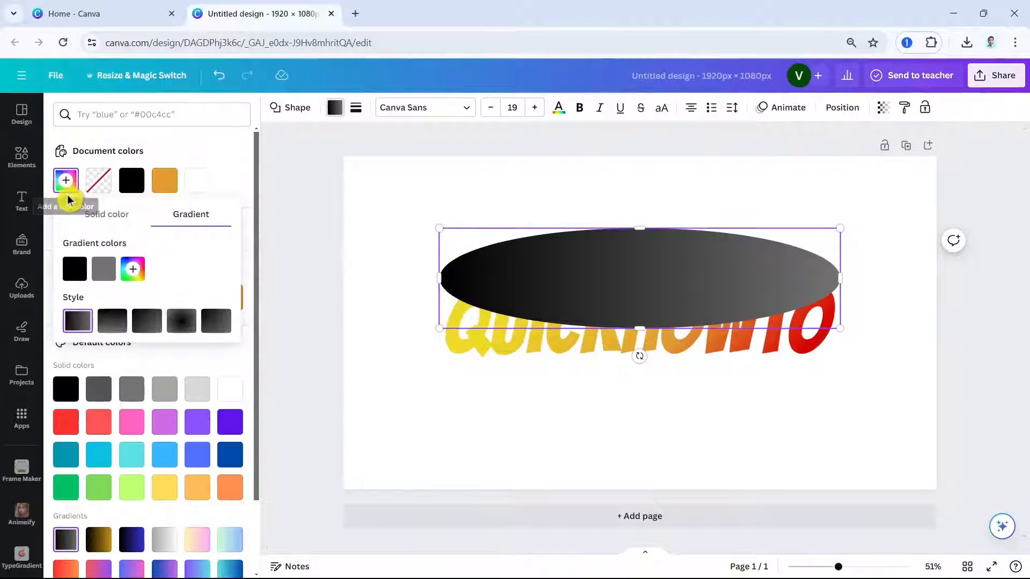
{"action": "left_click", "coordinate": [113, 324]}
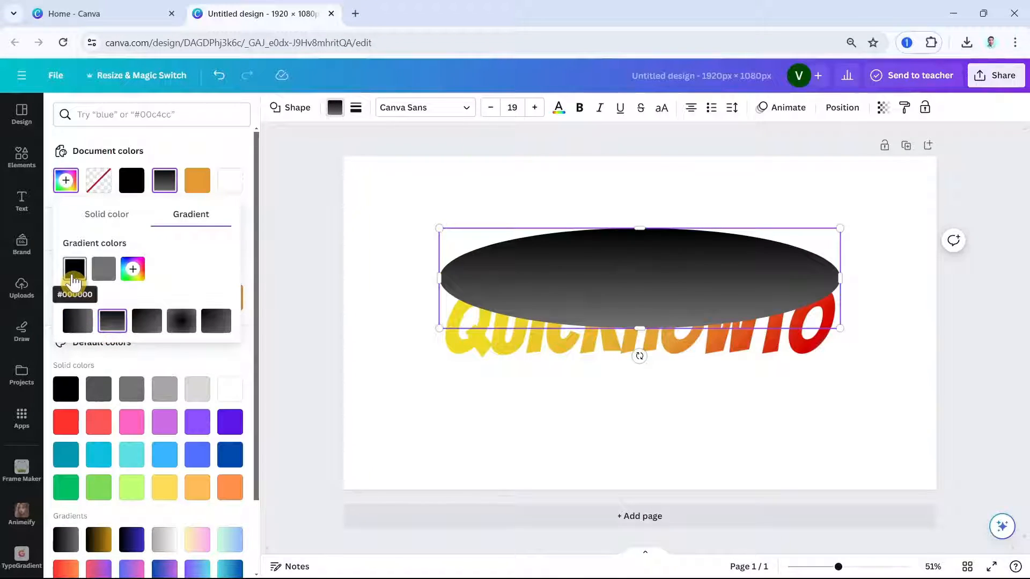
Make the gradient's black stop fully transparent (0%) and its grey stop near-white #FFFCFC at 45% opacity
{"action": "left_click", "coordinate": [74, 274]}
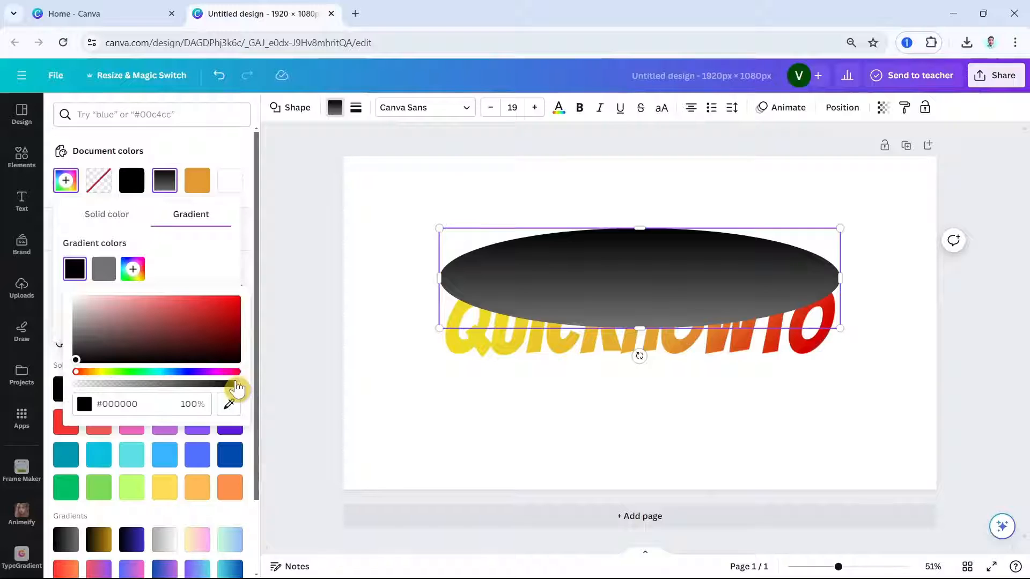
{"action": "left_click_drag", "start_coordinate": [236, 387], "coordinate": [73, 383]}
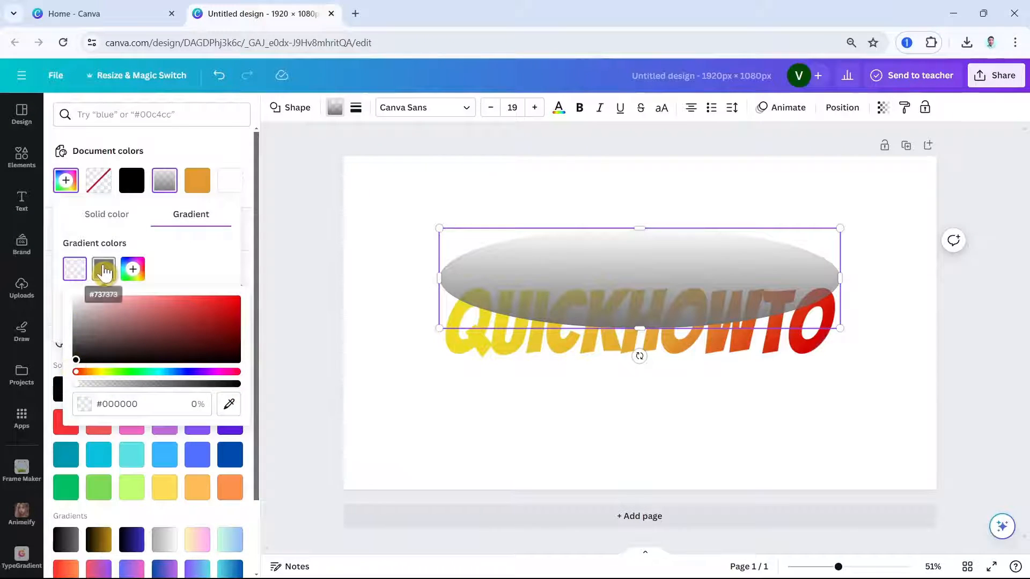
{"action": "left_click", "coordinate": [105, 272]}
{"action": "left_click_drag", "start_coordinate": [104, 342], "coordinate": [104, 299]}
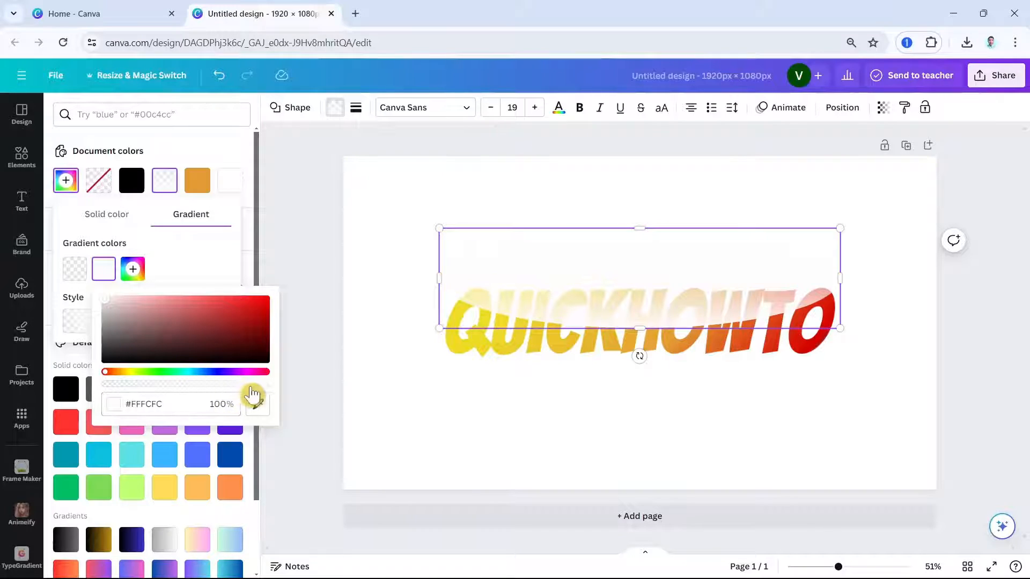
{"action": "left_click_drag", "start_coordinate": [257, 391], "coordinate": [180, 390]}
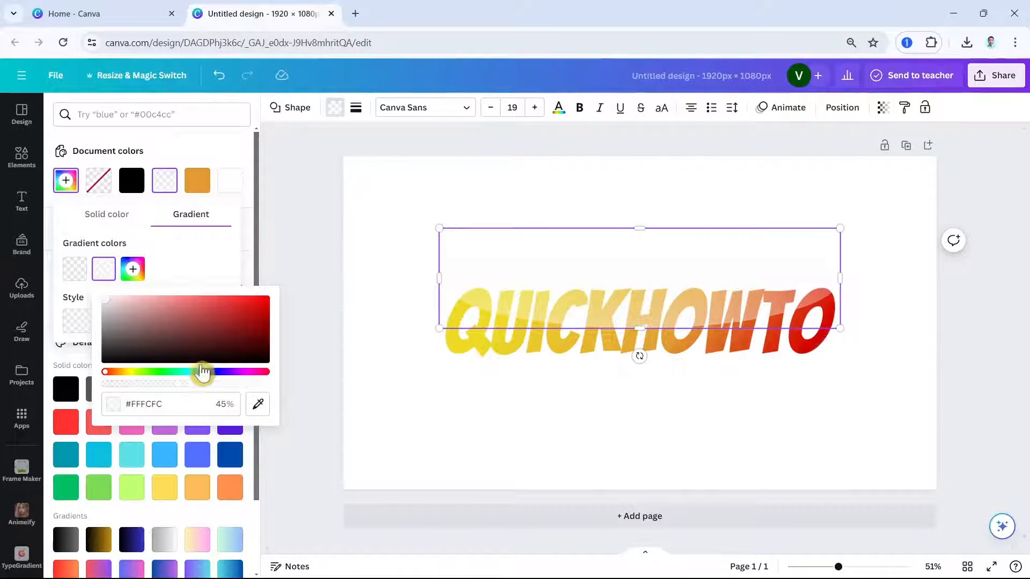
{"action": "left_click", "coordinate": [296, 304]}
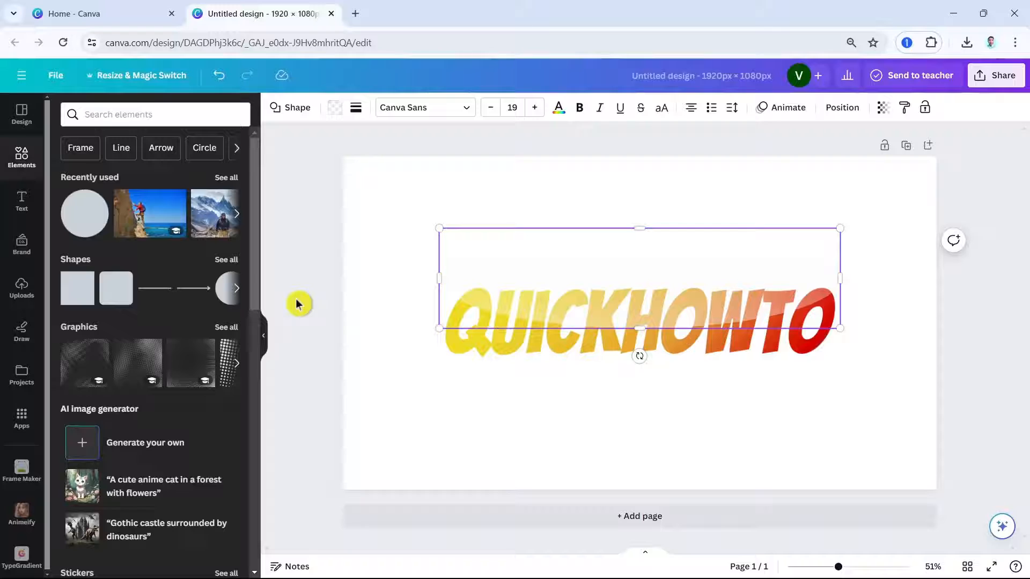
Shift the translucent ellipse slightly down over the text, keeping it horizontally centred on the page, and deselect it
{"action": "left_click", "coordinate": [617, 422]}
{"action": "left_click", "coordinate": [689, 299]}
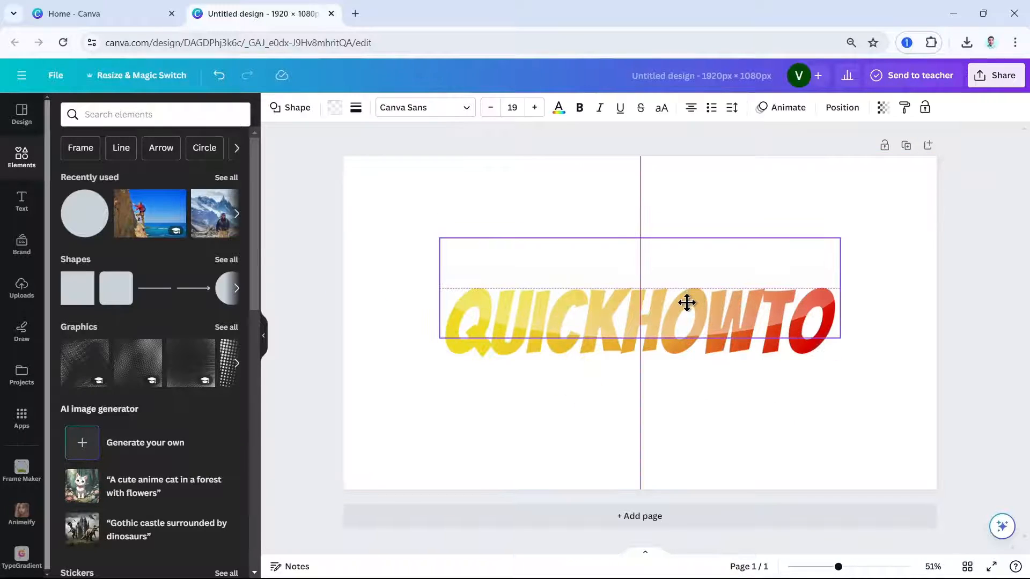
{"action": "left_click", "coordinate": [760, 456]}
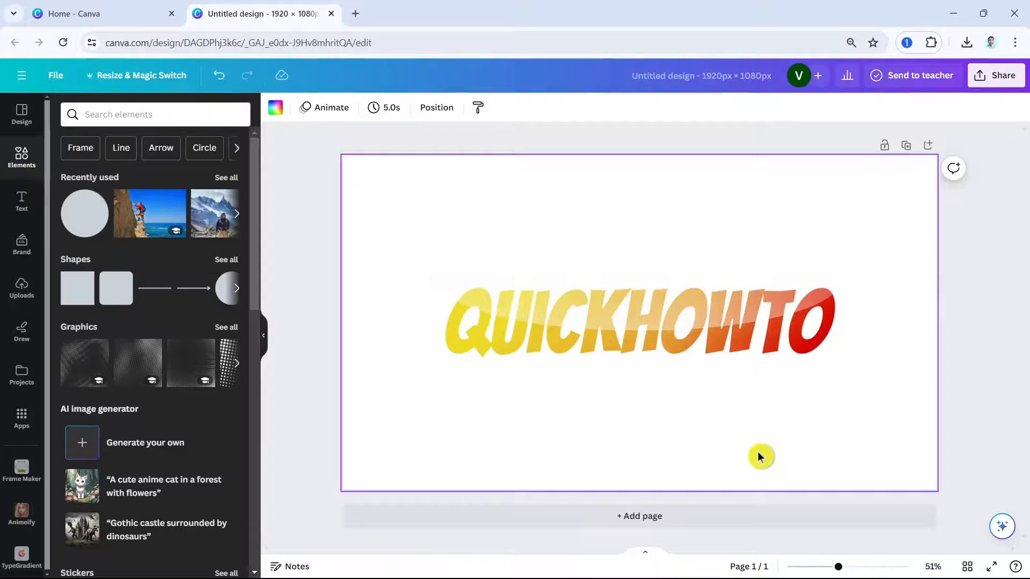
Download the design as a PNG at 1,920 × 1,080 px and save it as "Untitled design (5)" in the Download folder
{"action": "left_click", "coordinate": [992, 89]}
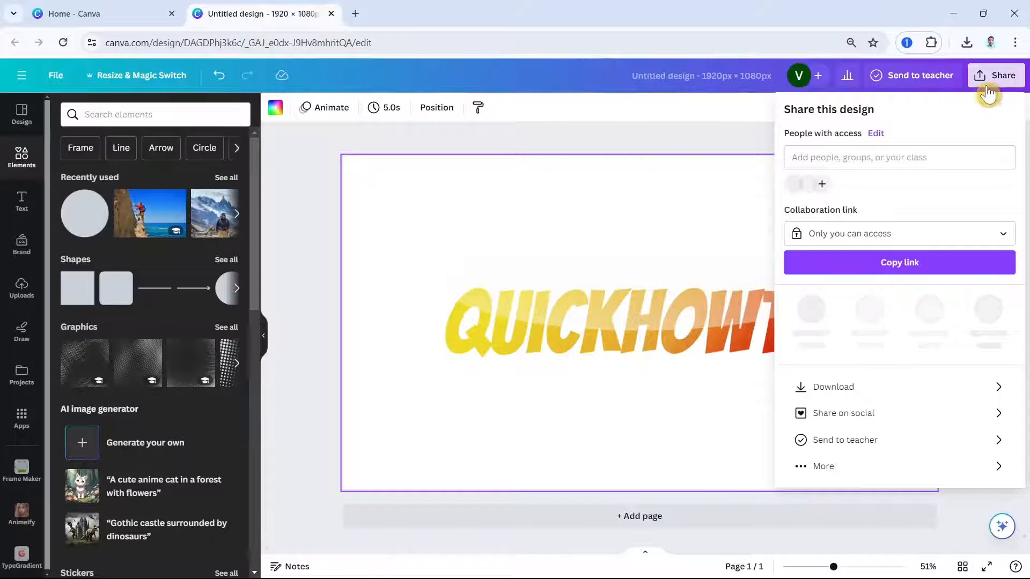
{"action": "left_click", "coordinate": [837, 382]}
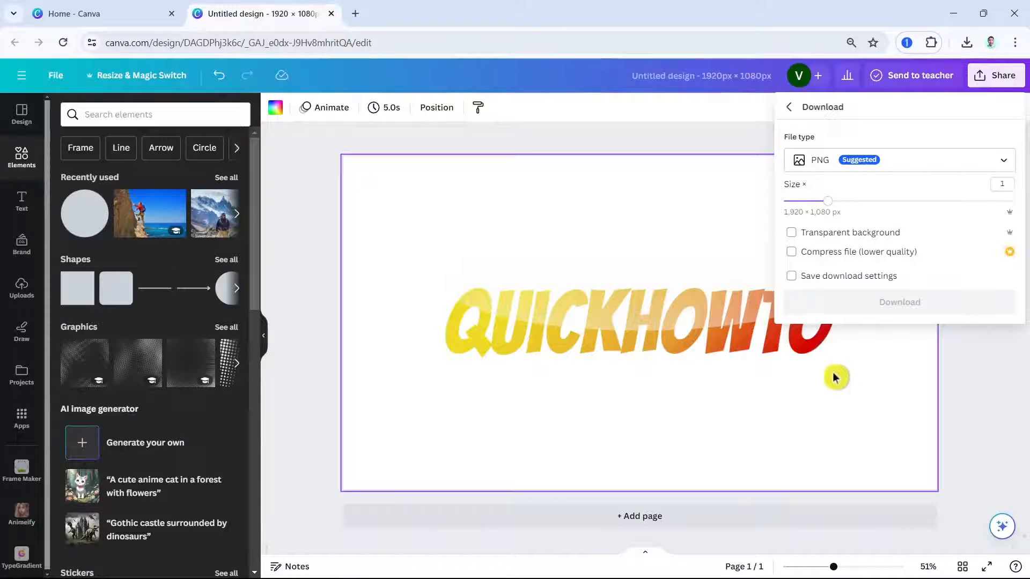
{"action": "left_click", "coordinate": [792, 234]}
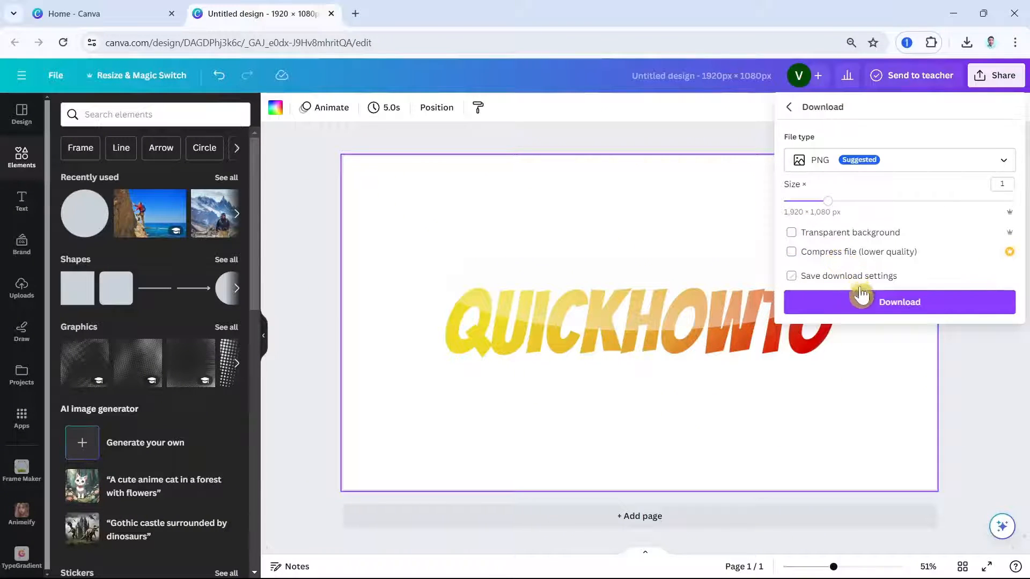
{"action": "left_click", "coordinate": [864, 305]}
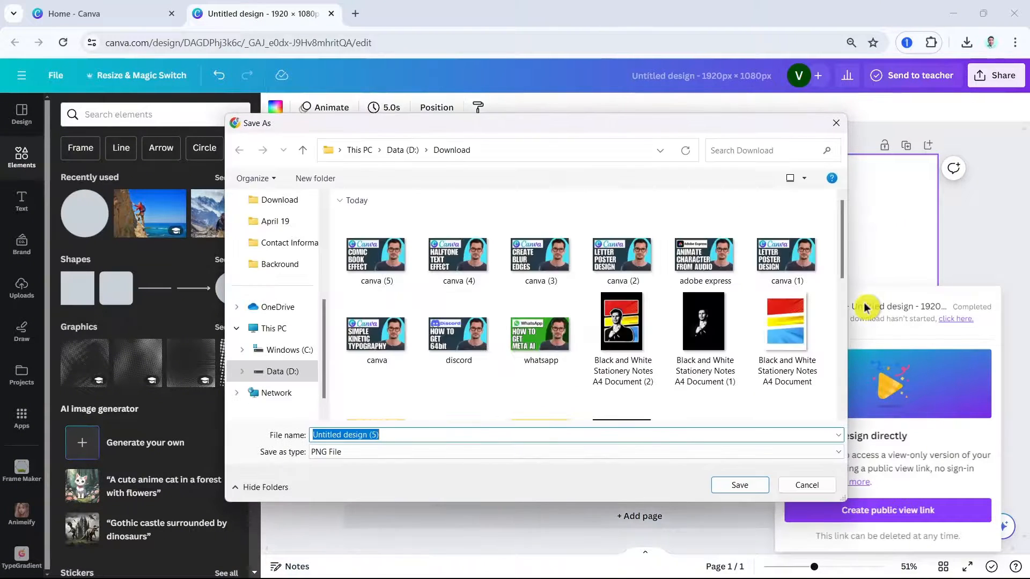
{"action": "left_click", "coordinate": [751, 488]}
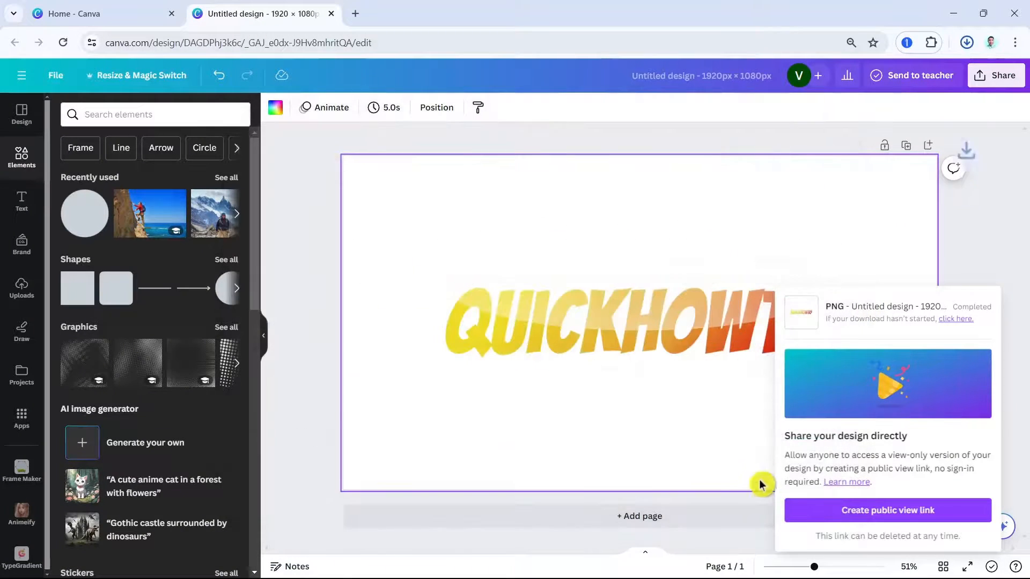
Upload the downloaded "Untitled design (5).png" and place it on a new second page
{"action": "left_click_drag", "start_coordinate": [855, 80], "coordinate": [152, 304]}
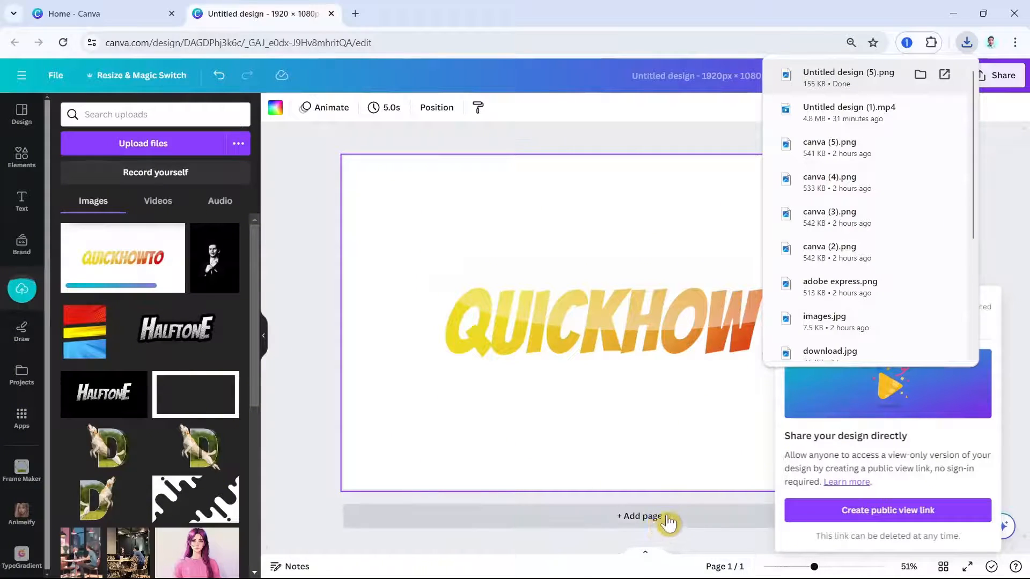
{"action": "left_click", "coordinate": [653, 517]}
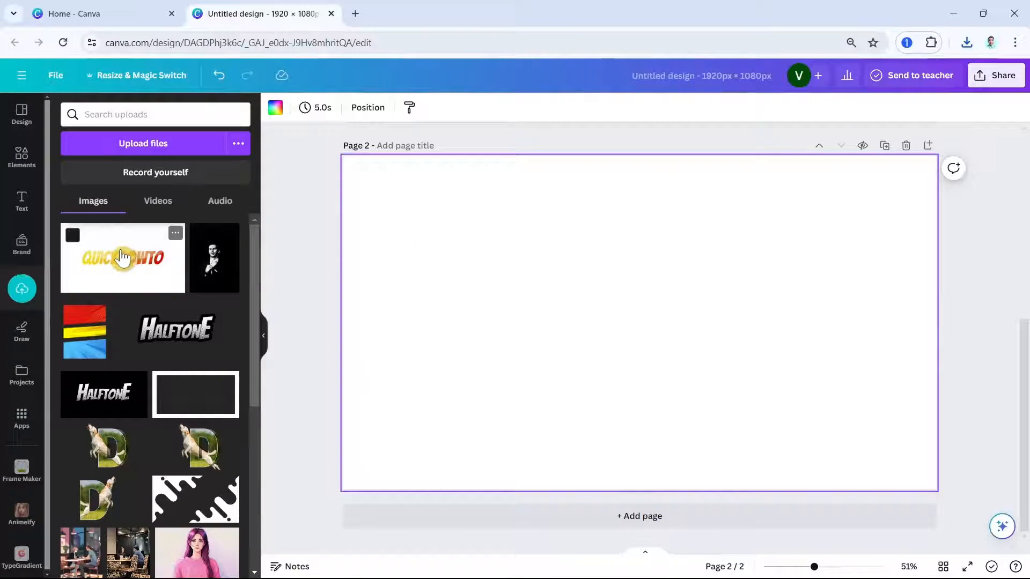
{"action": "left_click", "coordinate": [123, 257]}
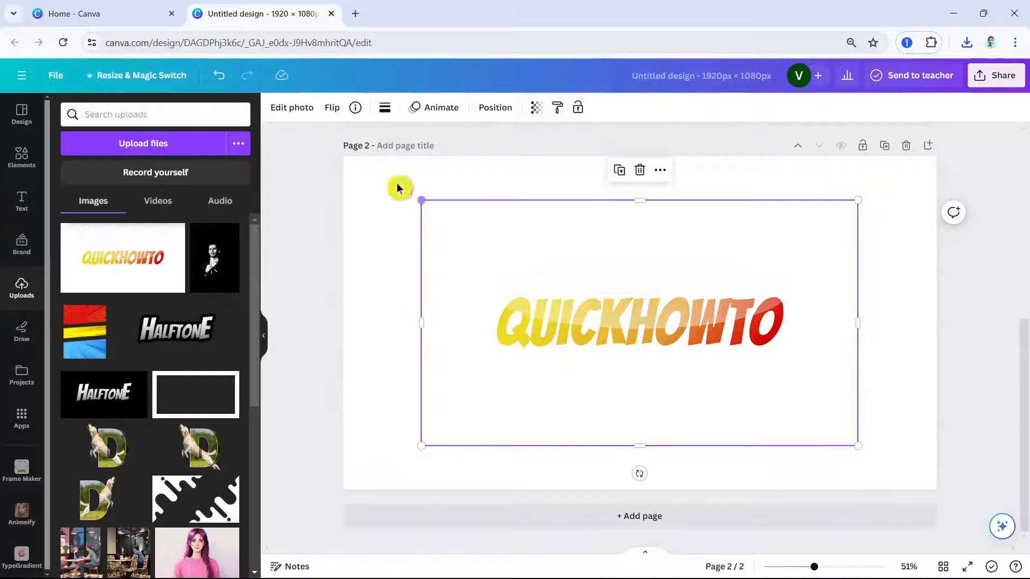
Remove the image's background with BG Remover and enlarge the image to about four-fifths of the page width
{"action": "left_click", "coordinate": [293, 108]}
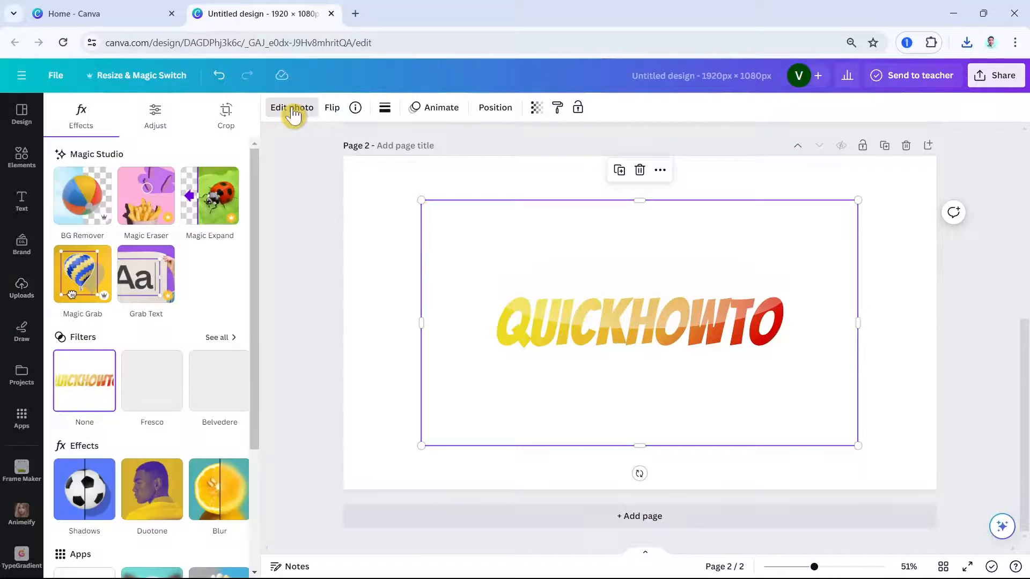
{"action": "left_click", "coordinate": [95, 203]}
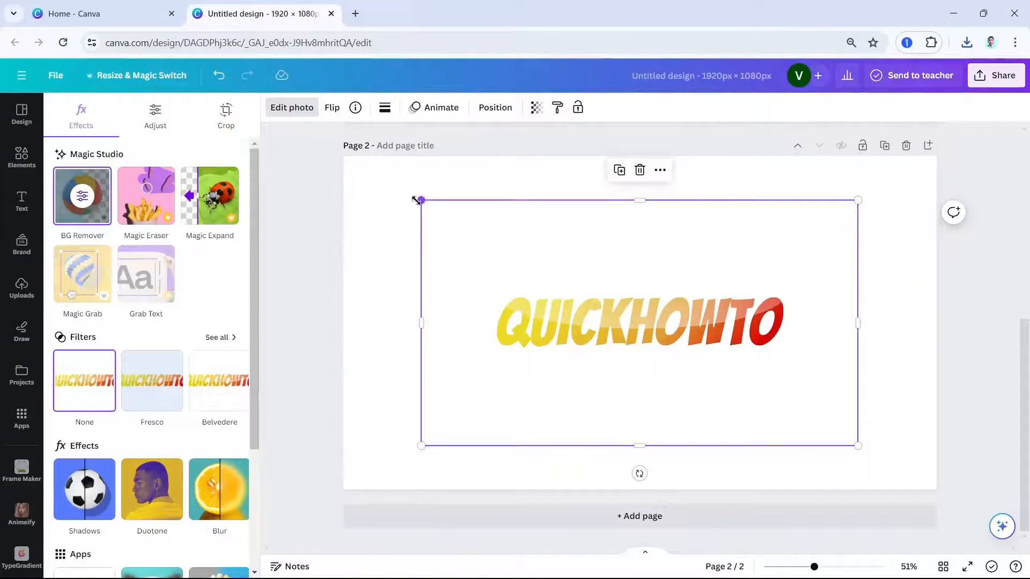
{"action": "left_click_drag", "start_coordinate": [416, 200], "coordinate": [375, 177]}
{"action": "left_click_drag", "start_coordinate": [857, 444], "coordinate": [934, 497]}
{"action": "mouse_move", "coordinate": [376, 175]}
{"action": "left_mouse_down"}
{"action": "mouse_move", "coordinate": [344, 156]}
{"action": "mouse_move", "coordinate": [392, 184]}
{"action": "left_mouse_up"}
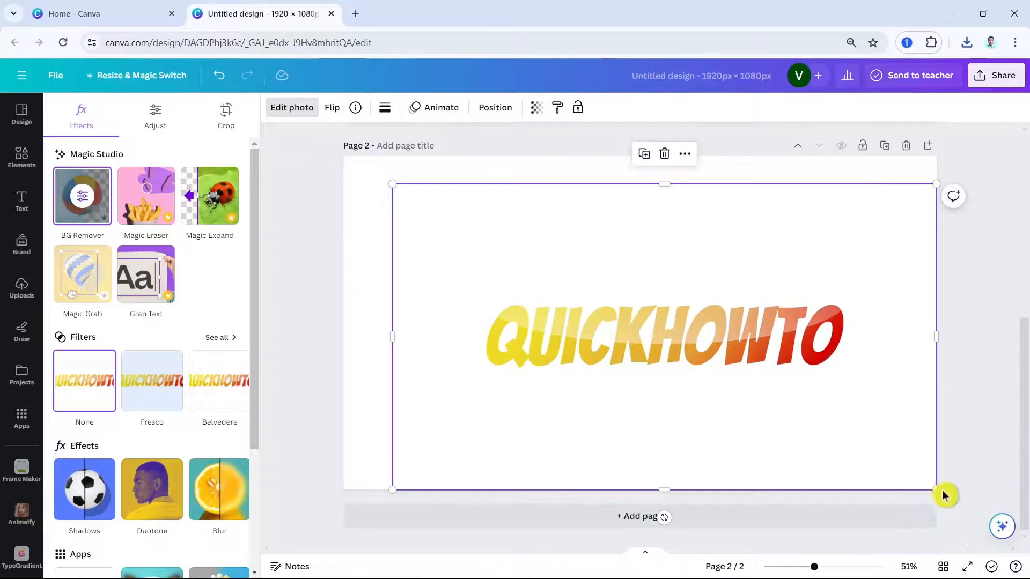
{"action": "left_click_drag", "start_coordinate": [936, 489], "coordinate": [883, 453]}
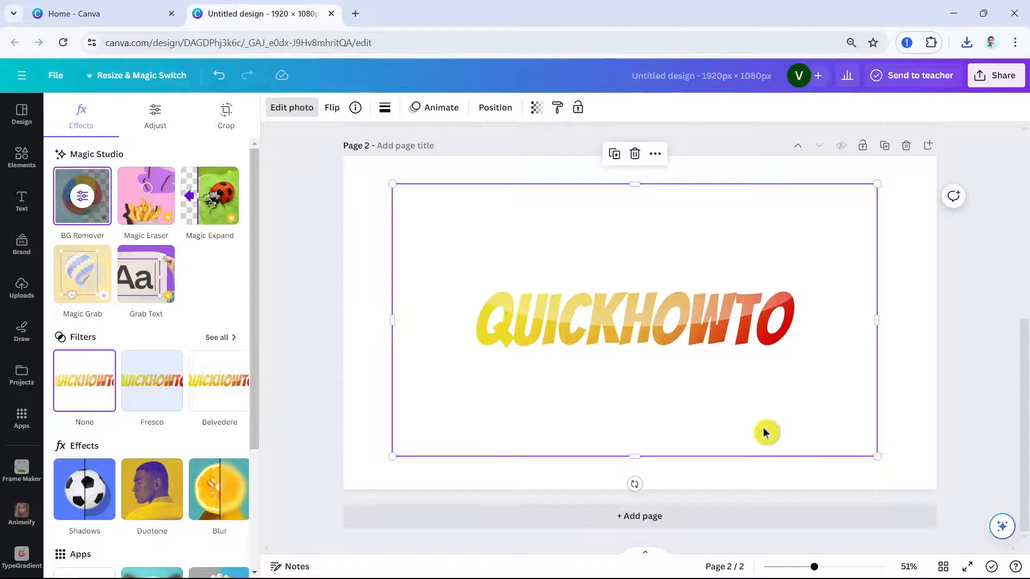
Set the background colour of page 2 to black (#000000)
{"action": "left_click", "coordinate": [374, 261]}
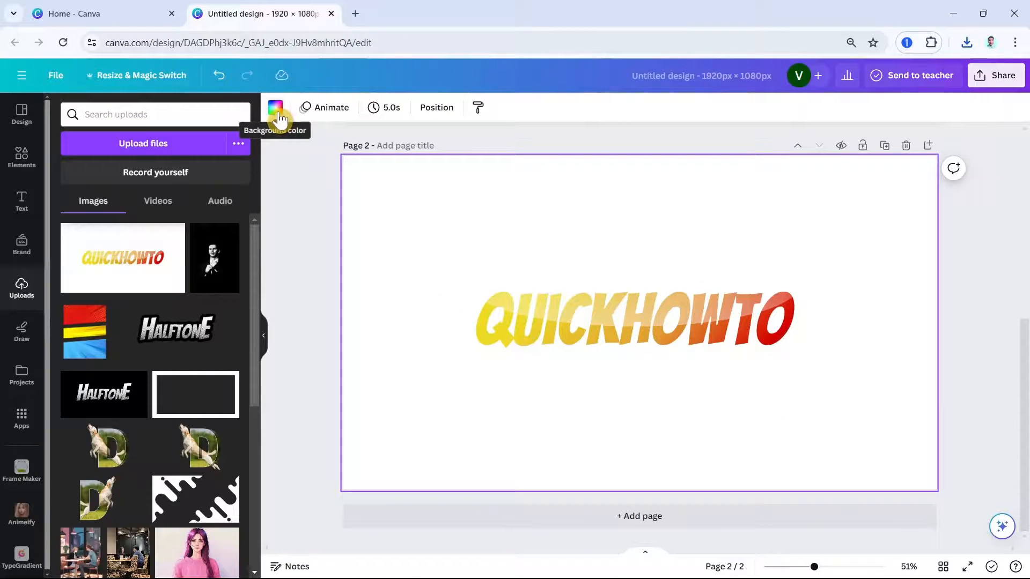
{"action": "left_click", "coordinate": [277, 109]}
{"action": "left_click", "coordinate": [98, 182]}
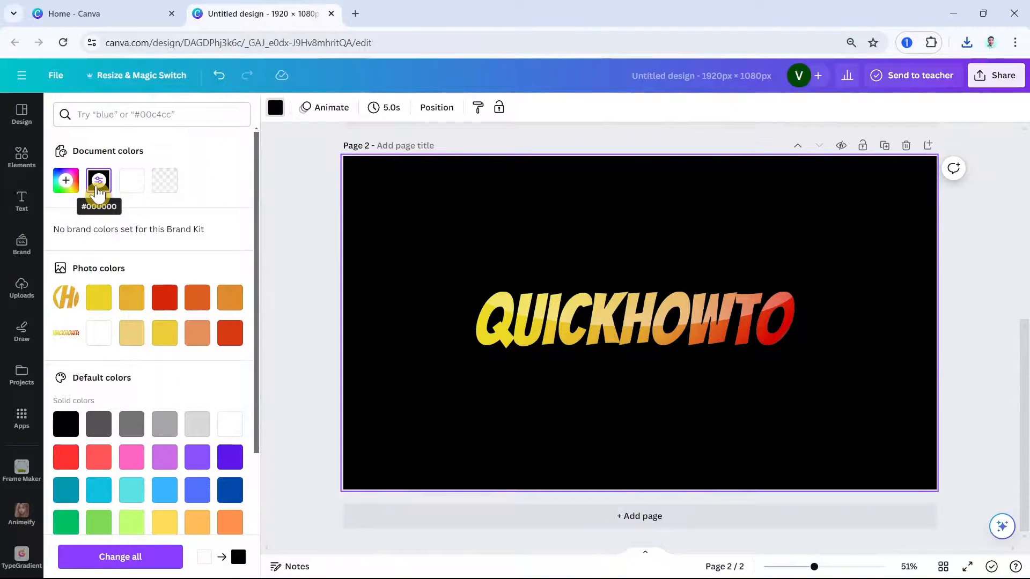
Apply the Outline shadow effect to the text image and set the outline colour to near-white #FFFBFB
{"action": "left_click", "coordinate": [579, 330]}
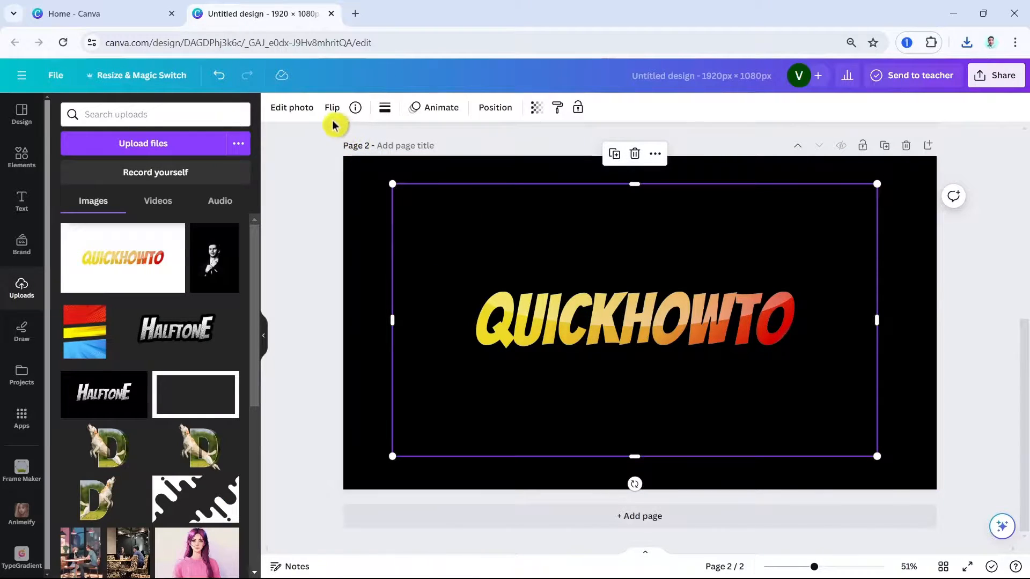
{"action": "left_click", "coordinate": [306, 113]}
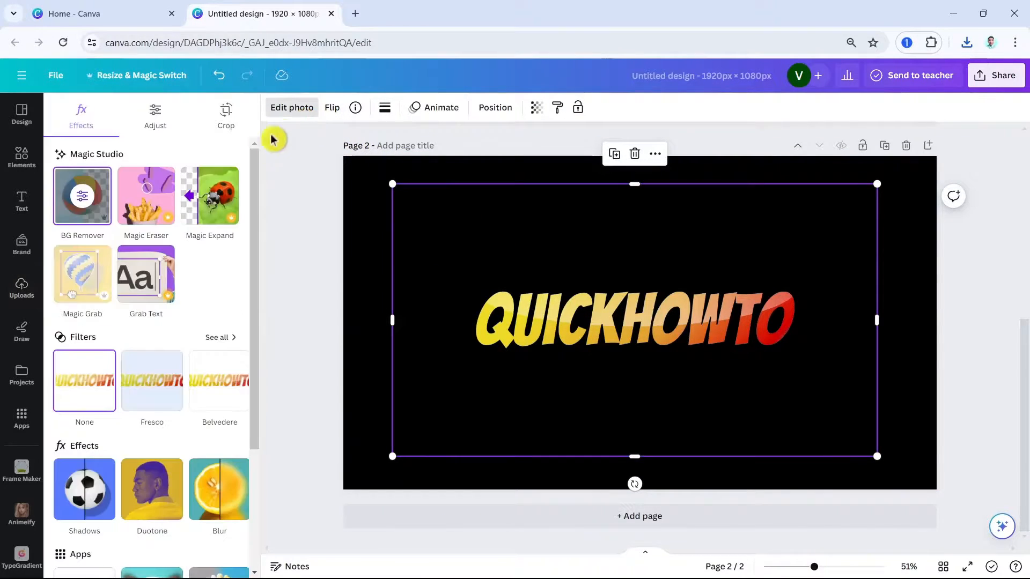
{"action": "left_click", "coordinate": [98, 491]}
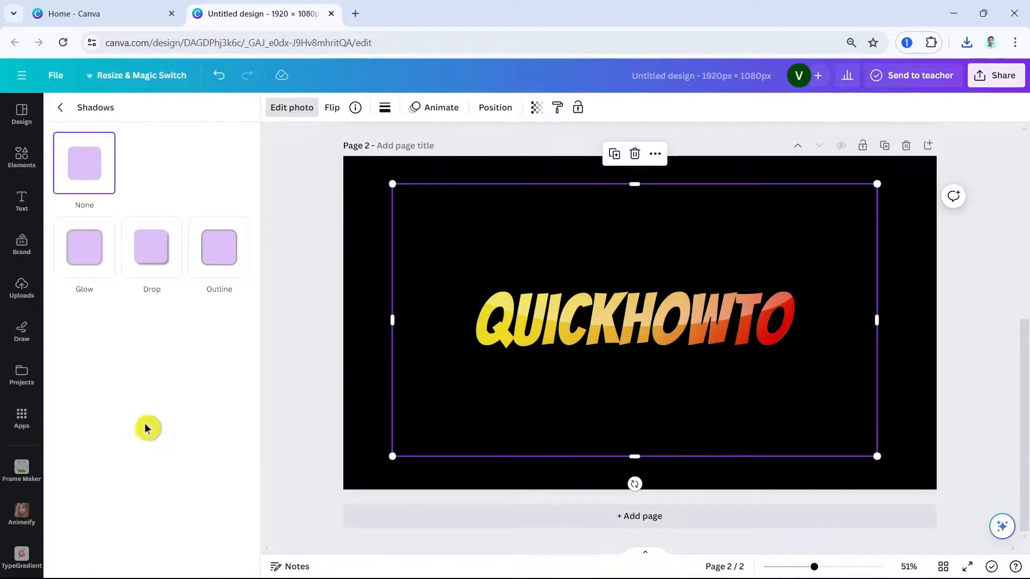
{"action": "left_click", "coordinate": [226, 261]}
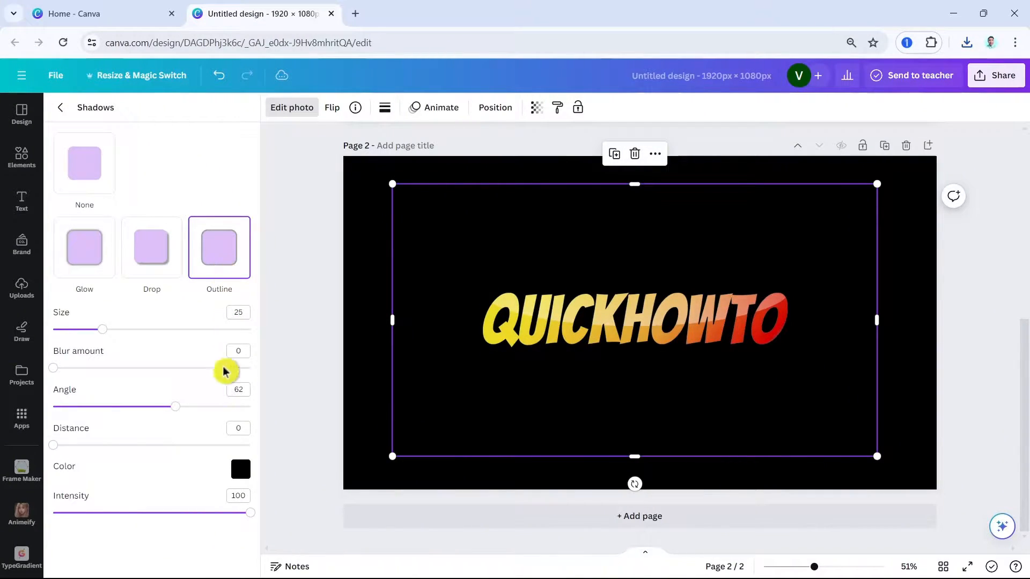
{"action": "left_click", "coordinate": [240, 471]}
{"action": "left_click_drag", "start_coordinate": [249, 402], "coordinate": [244, 340]}
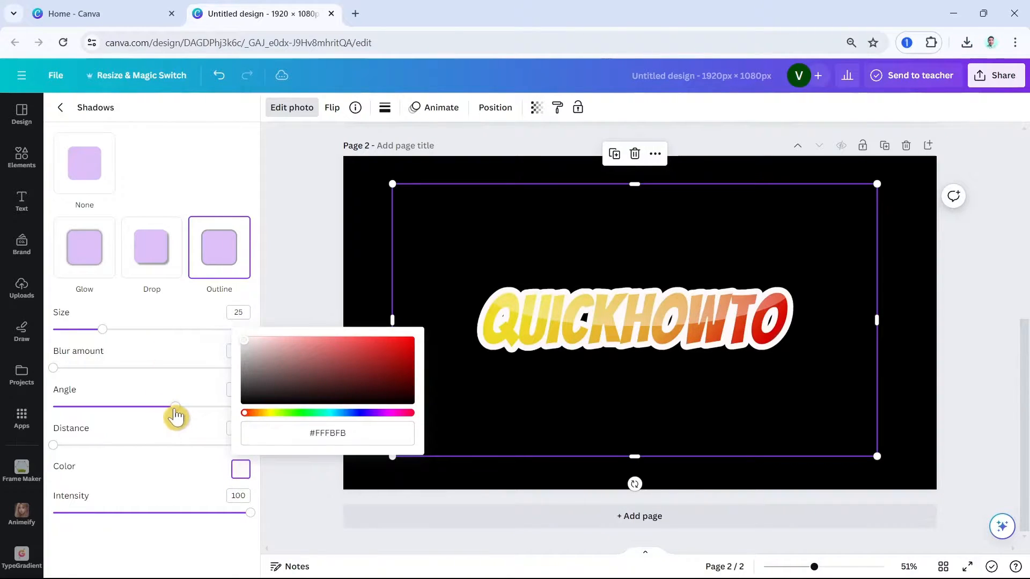
Set the outline's angle to 60 and its size to 12
{"action": "mouse_move", "coordinate": [176, 416]}
{"action": "left_mouse_down"}
{"action": "mouse_move", "coordinate": [145, 416]}
{"action": "mouse_move", "coordinate": [175, 422]}
{"action": "left_mouse_up"}
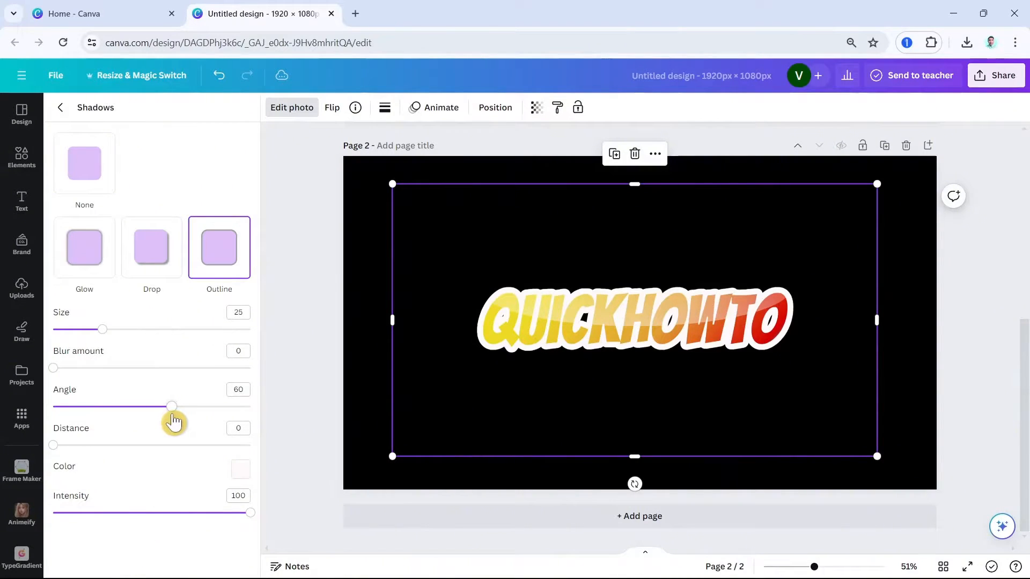
{"action": "left_click_drag", "start_coordinate": [102, 332], "coordinate": [79, 338]}
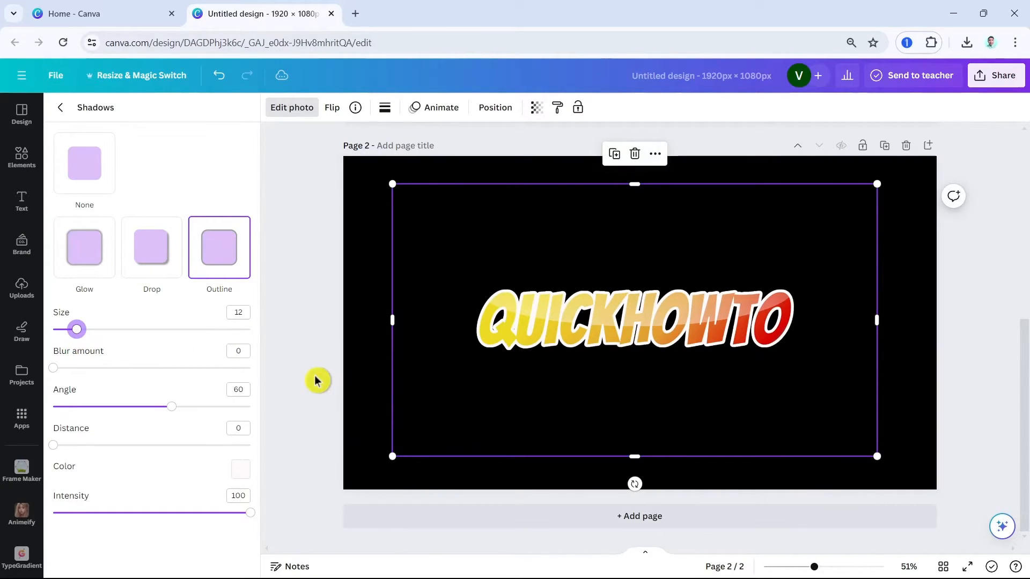
{"action": "left_click", "coordinate": [308, 317]}
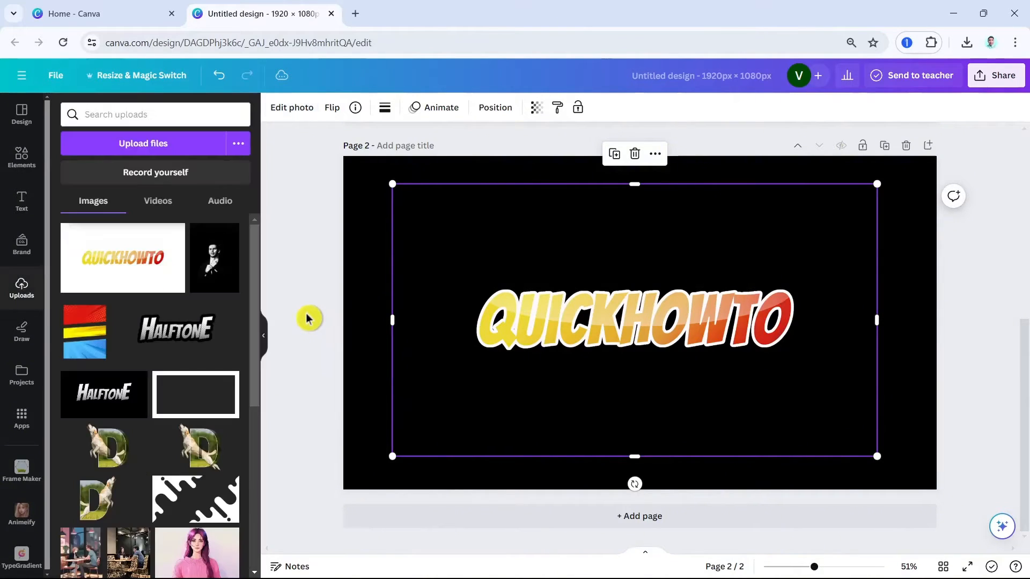
Enlarge the outlined text image to almost the full page width and centre it on page 2
{"action": "left_click", "coordinate": [778, 341]}
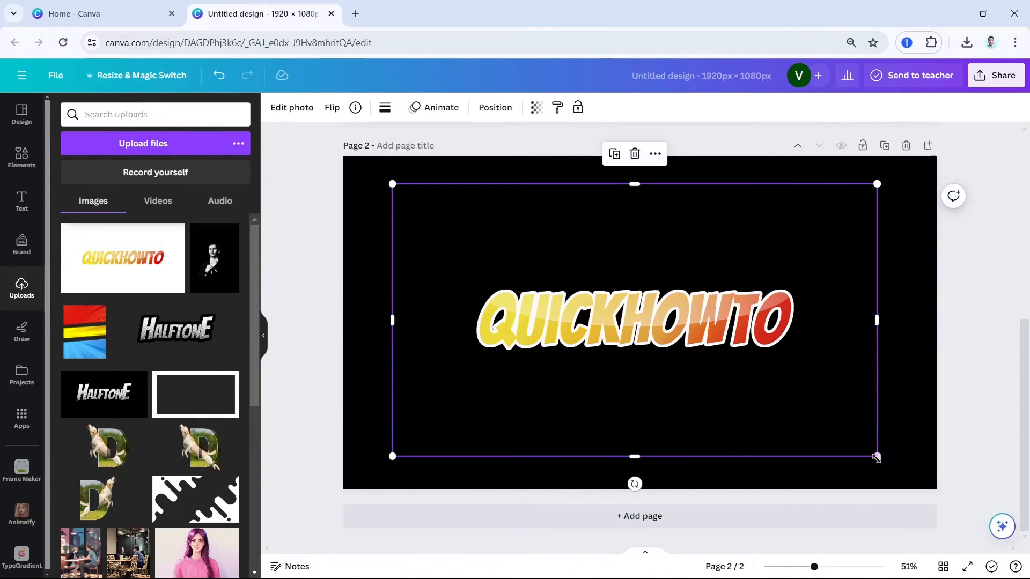
{"action": "left_click_drag", "start_coordinate": [877, 457], "coordinate": [944, 515]}
{"action": "left_click_drag", "start_coordinate": [790, 423], "coordinate": [760, 412]}
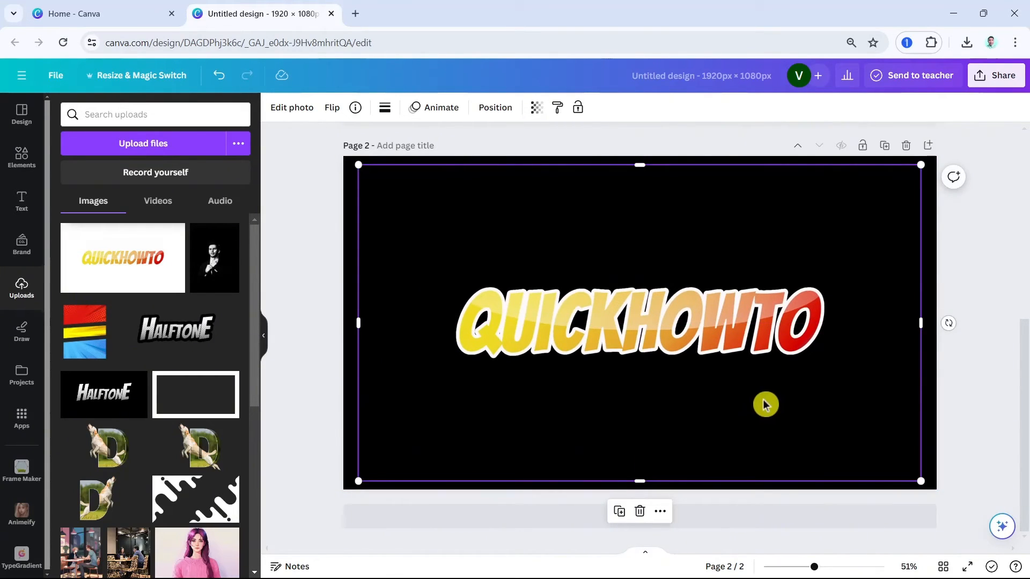